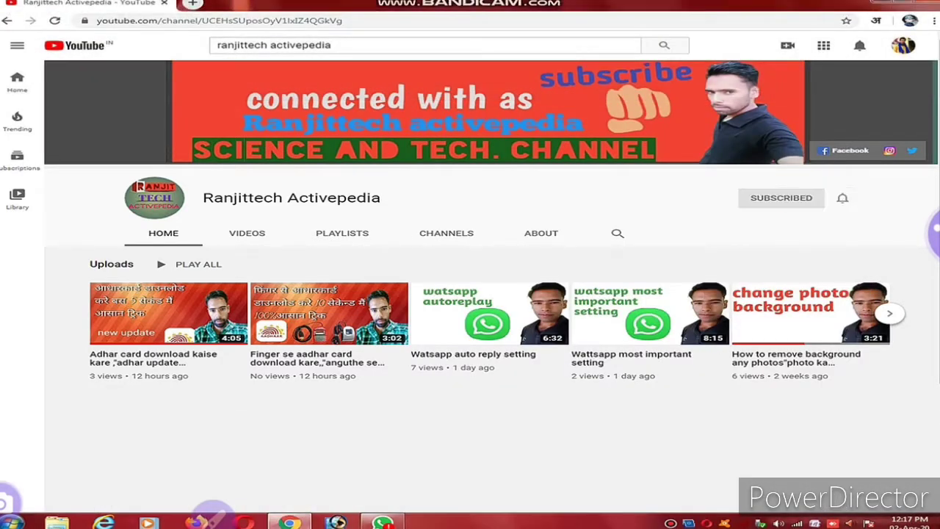
# Step: Open the tech channel's bell menu to show the All / Personalized / None notification choices
pyautogui.click(842, 198)
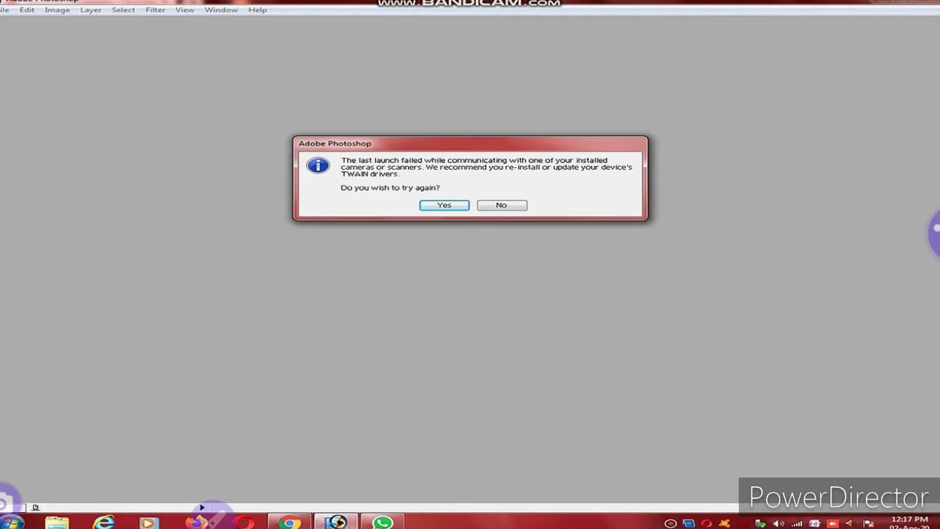
# Step: Answer No to the TWAIN scanner-driver warning so Photoshop 7.0 finishes loading
pyautogui.click(501, 204)
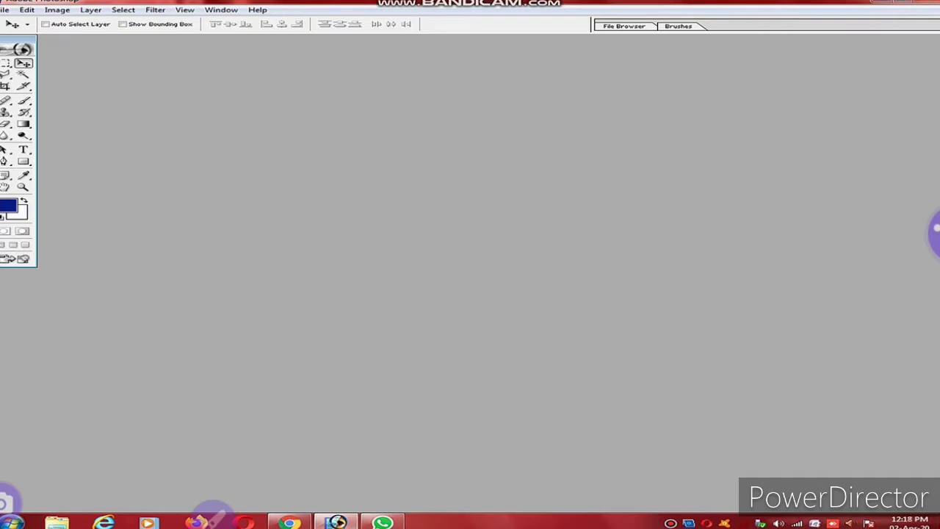
# Step: Bring up the Open dialog and browse into the doc folder
pyautogui.hotkey('alt', 'f')
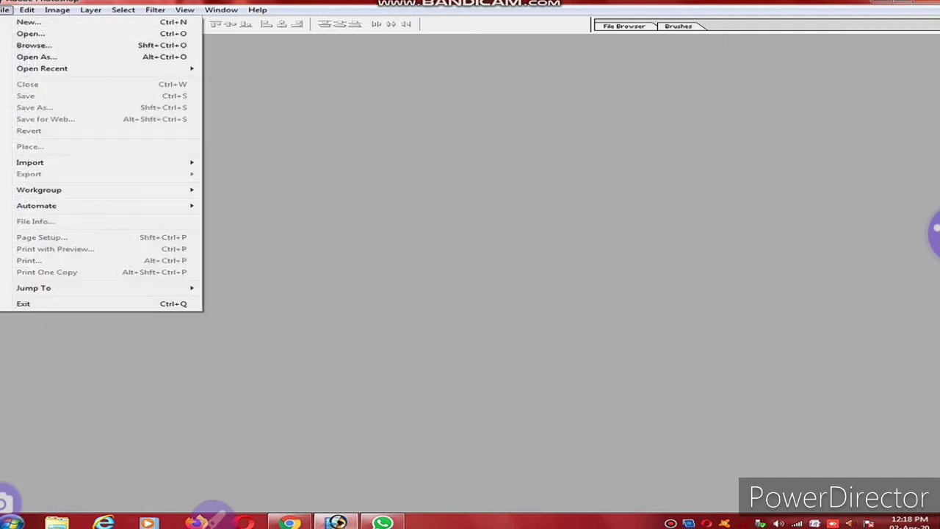
pyautogui.press('Down')
pyautogui.press('Return')
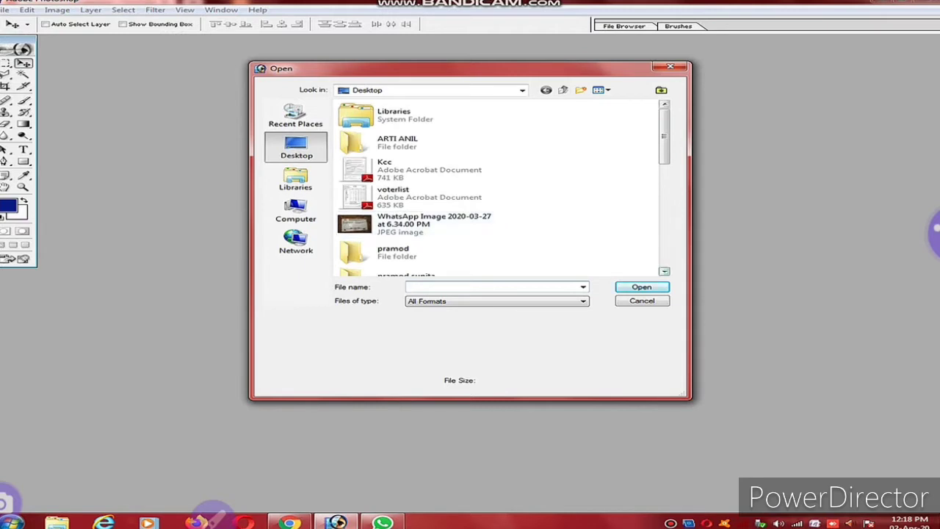
pyautogui.click(664, 271)
pyautogui.scroll(-3, 500, 187)
pyautogui.scroll(-2, 499, 187)
pyautogui.scroll(-2, 499, 188)
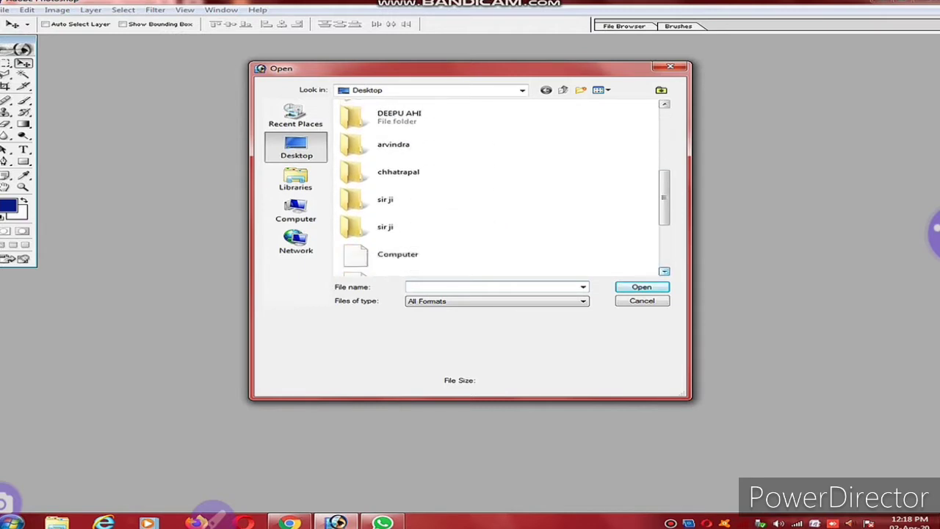
pyautogui.scroll(-2, 499, 187)
pyautogui.scroll(-3, 499, 188)
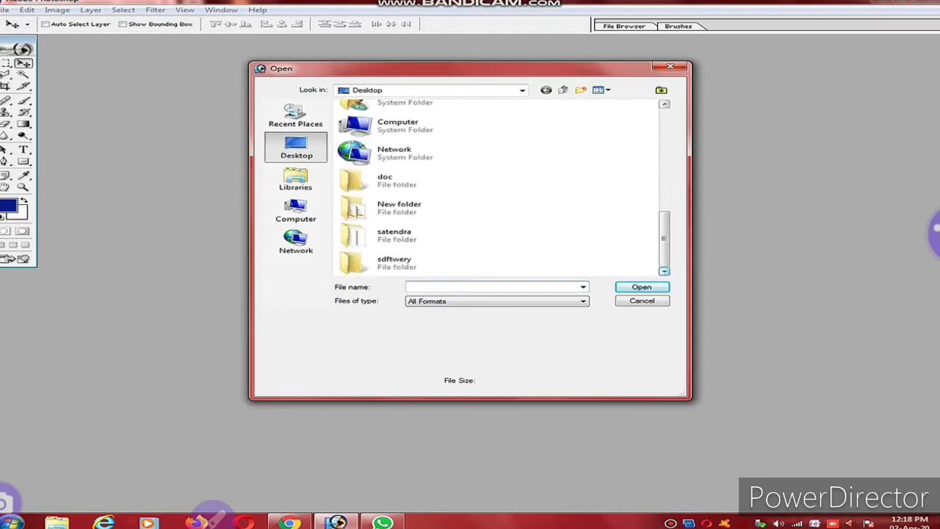
pyautogui.doubleClick(384, 180)
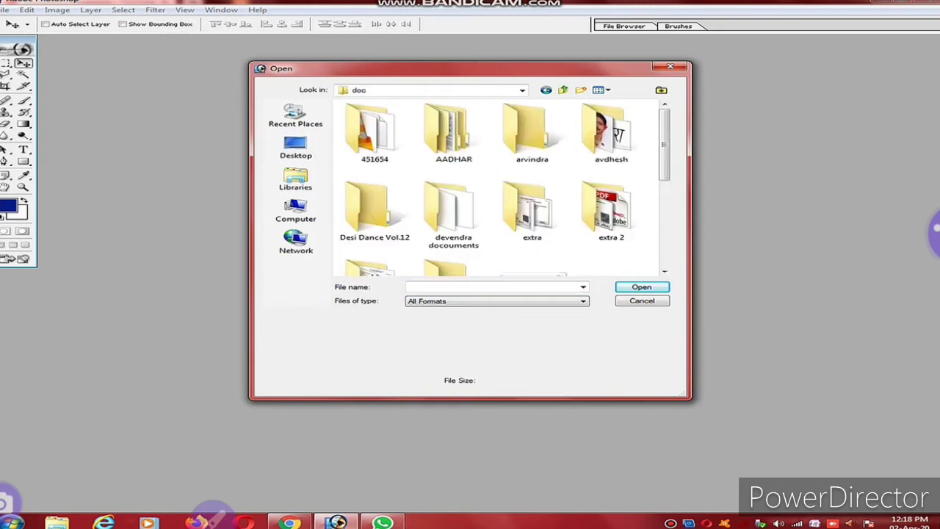
# Step: Select the yellow-background portrait JPEG in the doc folder
pyautogui.scroll(-1, 499, 187)
pyautogui.scroll(-2, 500, 188)
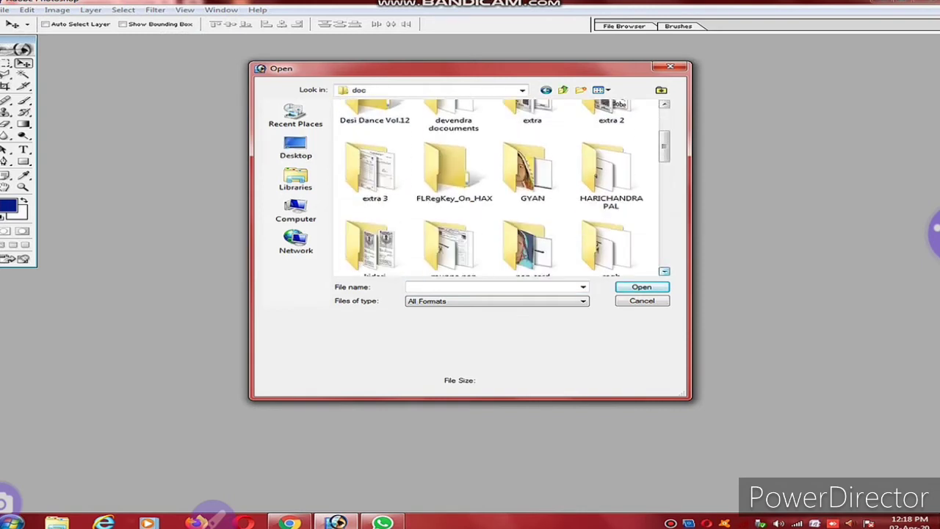
pyautogui.scroll(-2, 499, 187)
pyautogui.scroll(-1, 499, 187)
pyautogui.scroll(-1, 499, 187)
pyautogui.scroll(-1, 500, 187)
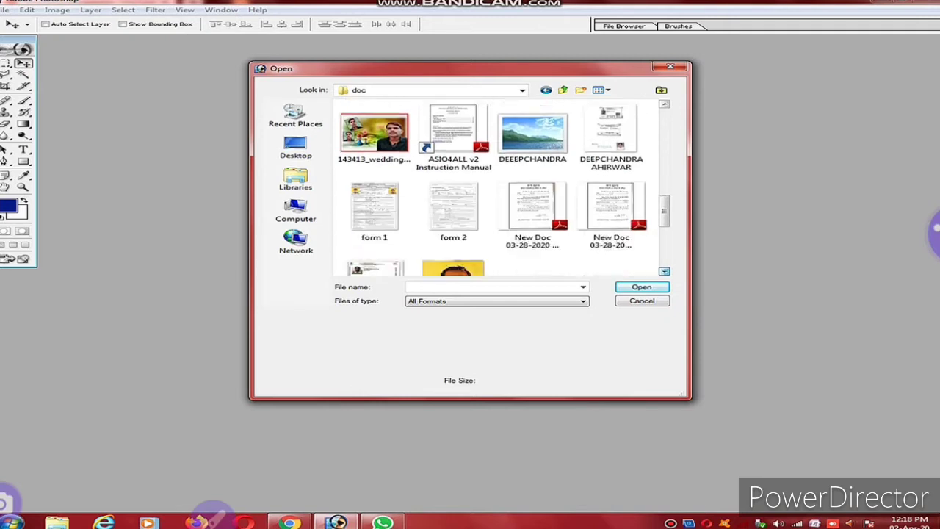
pyautogui.scroll(-1, 500, 187)
pyautogui.click(453, 209)
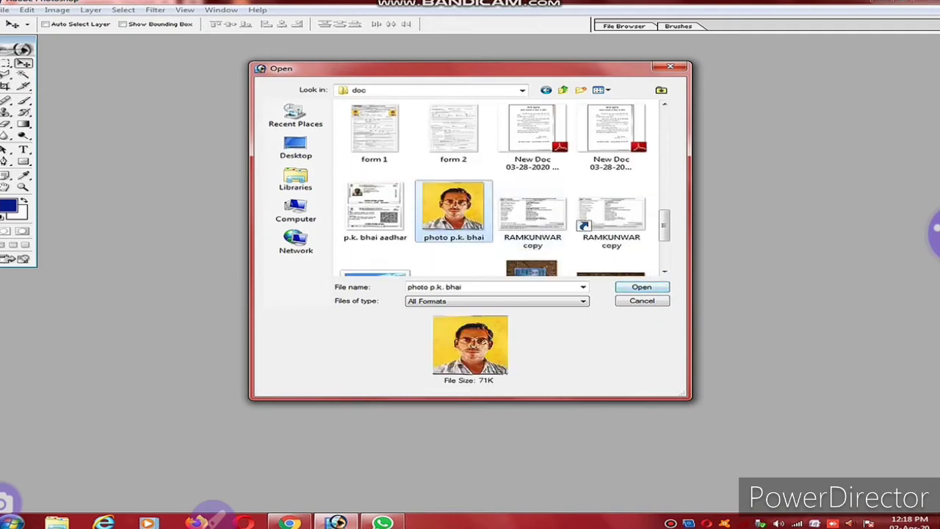
# Step: Try opening the portrait from a doc subfolder and dismiss the file-not-found error
pyautogui.scroll(-2, 499, 188)
pyautogui.scroll(-1, 499, 188)
pyautogui.scroll(-1, 500, 188)
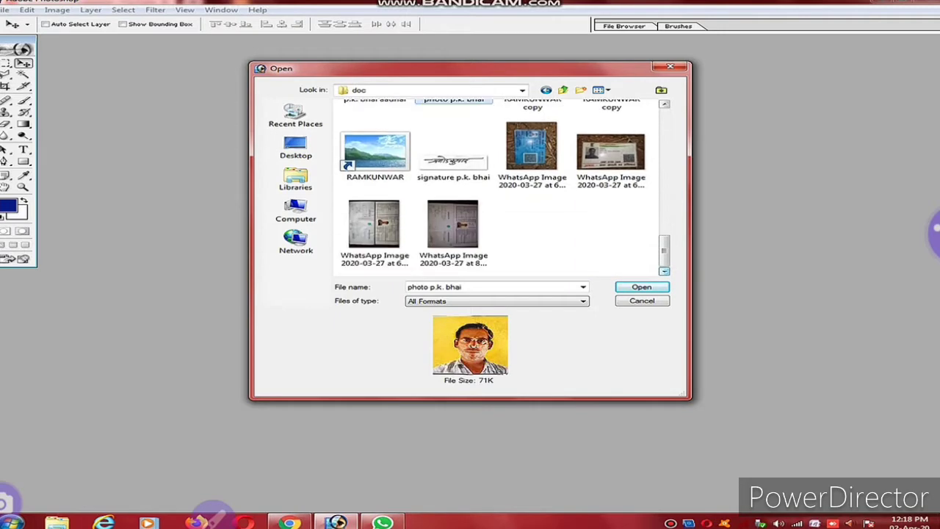
pyautogui.scroll(10, 500, 188)
pyautogui.scroll(10, 500, 187)
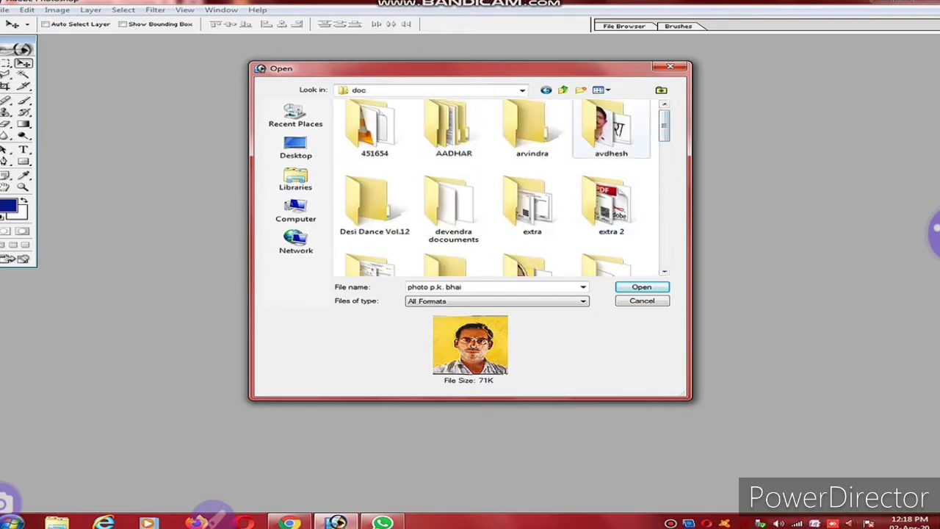
pyautogui.doubleClick(611, 128)
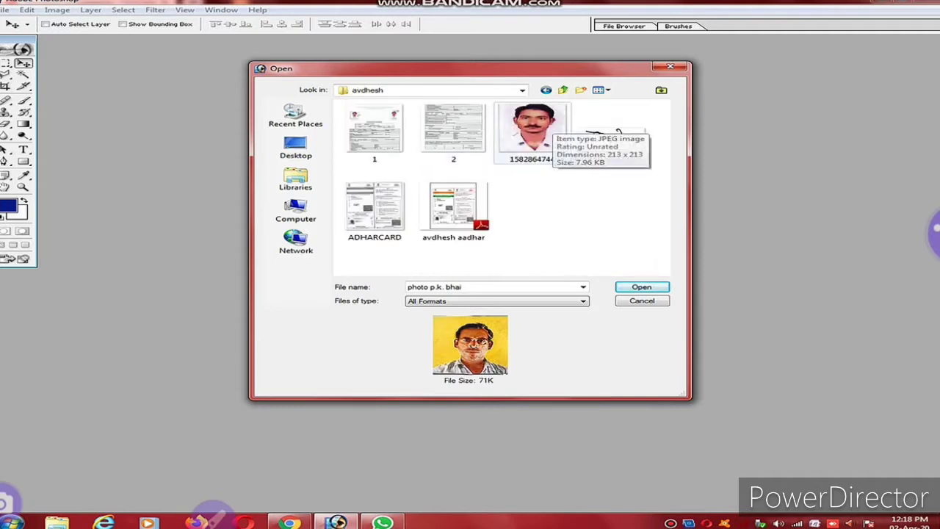
pyautogui.click(641, 287)
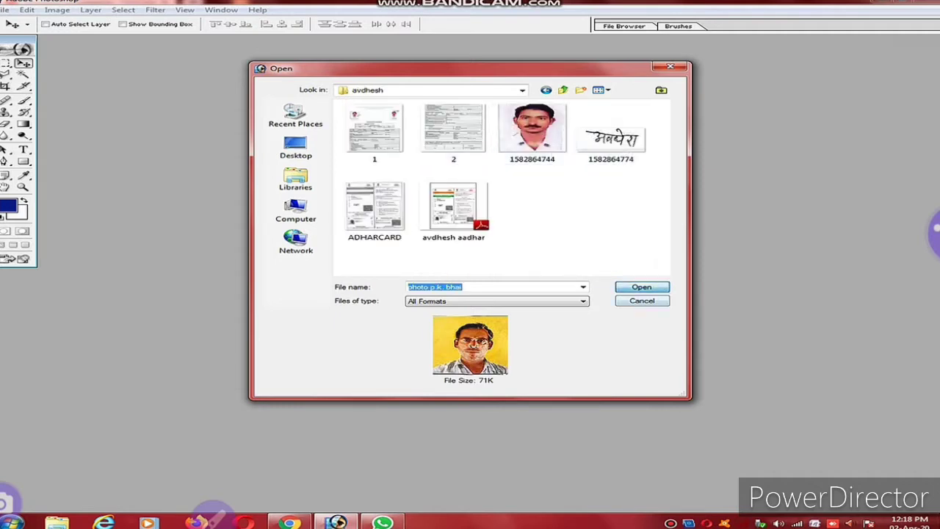
pyautogui.press('Return')
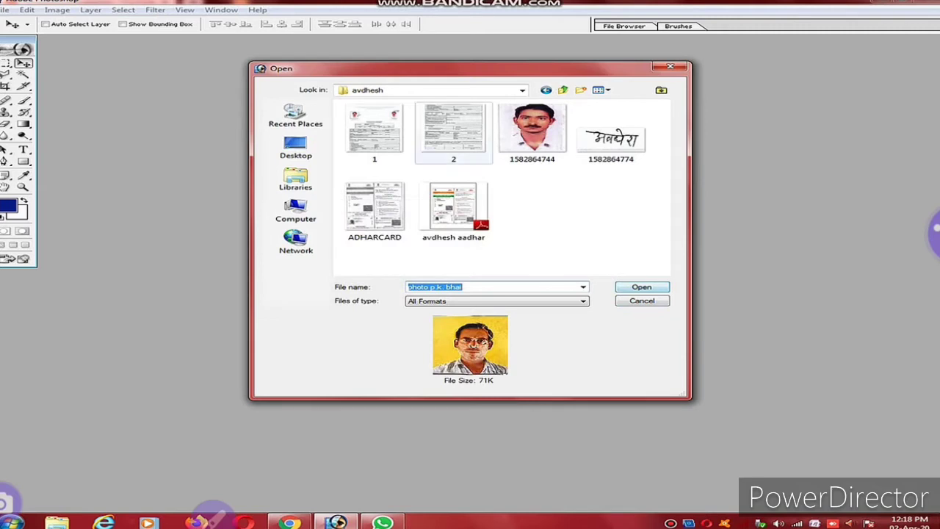
# Step: Return to the doc folder and open the yellow-background portrait
pyautogui.click(546, 89)
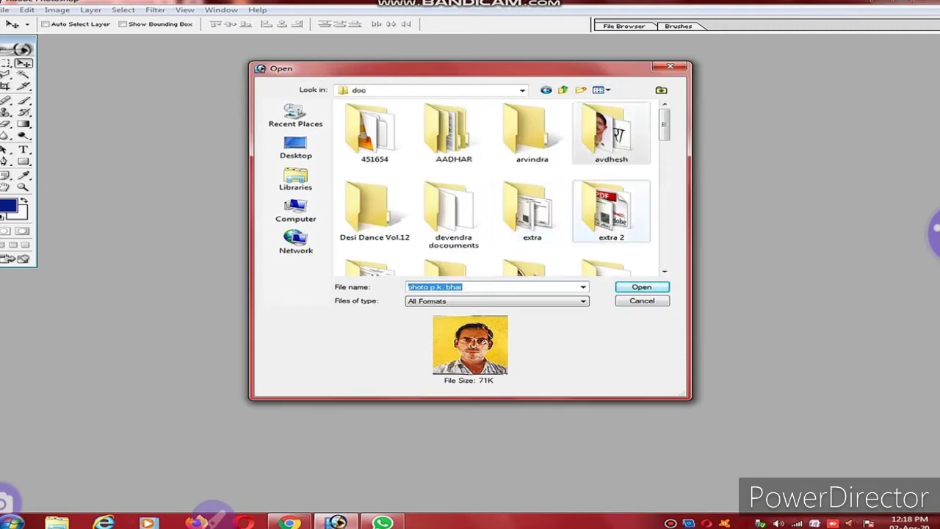
pyautogui.scroll(-1, 506, 187)
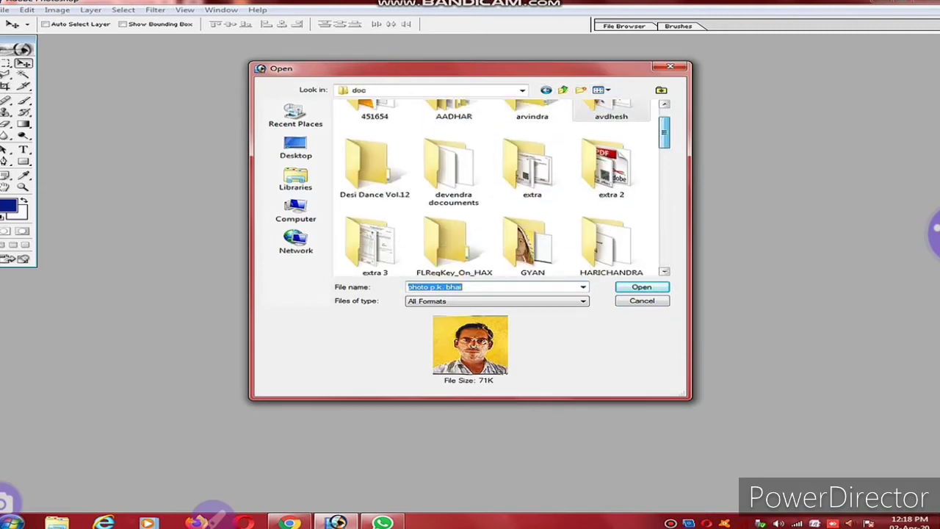
pyautogui.scroll(-1, 505, 188)
pyautogui.scroll(-1, 505, 187)
pyautogui.scroll(-1, 505, 188)
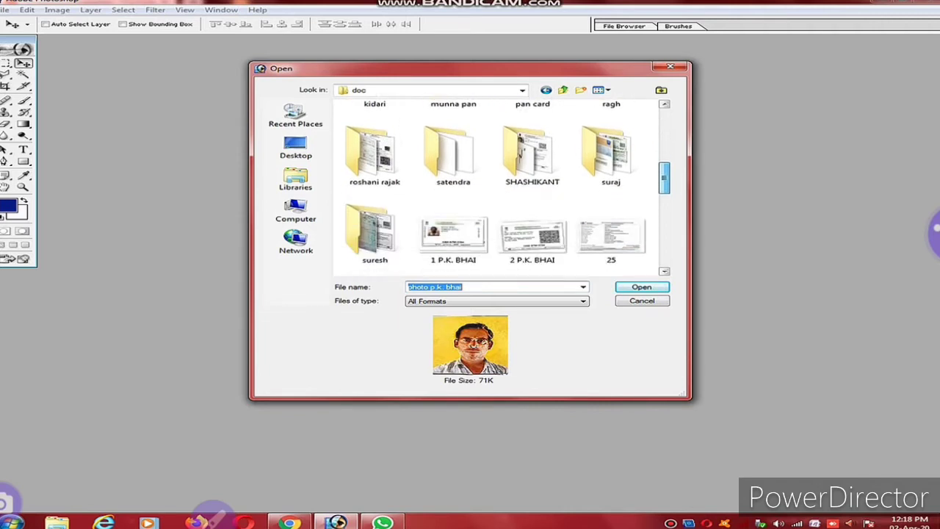
pyautogui.scroll(-1, 505, 187)
pyautogui.scroll(-1, 505, 187)
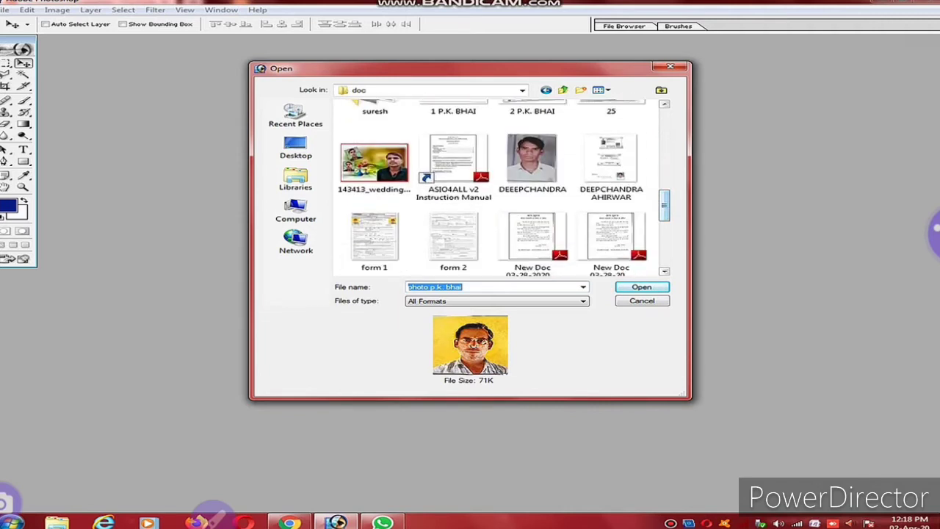
pyautogui.scroll(-1, 505, 188)
pyautogui.scroll(-1, 505, 187)
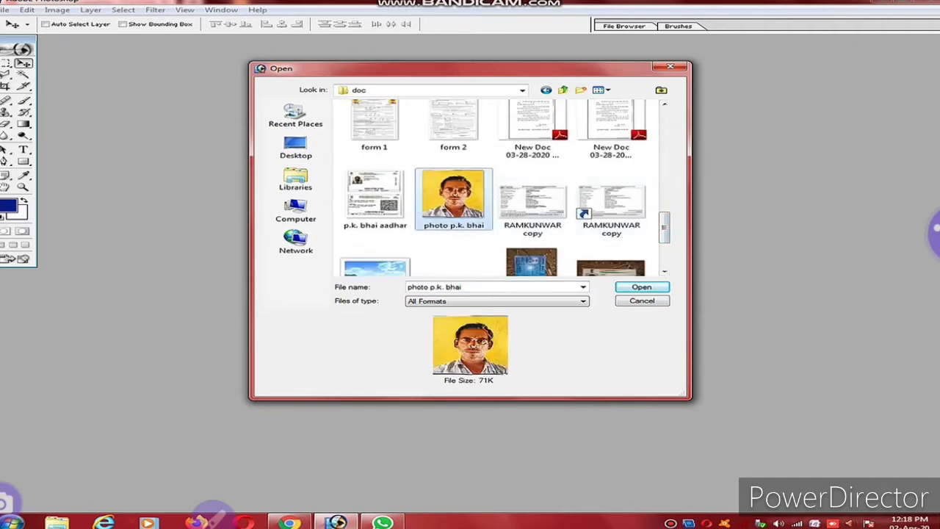
pyautogui.press('Return')
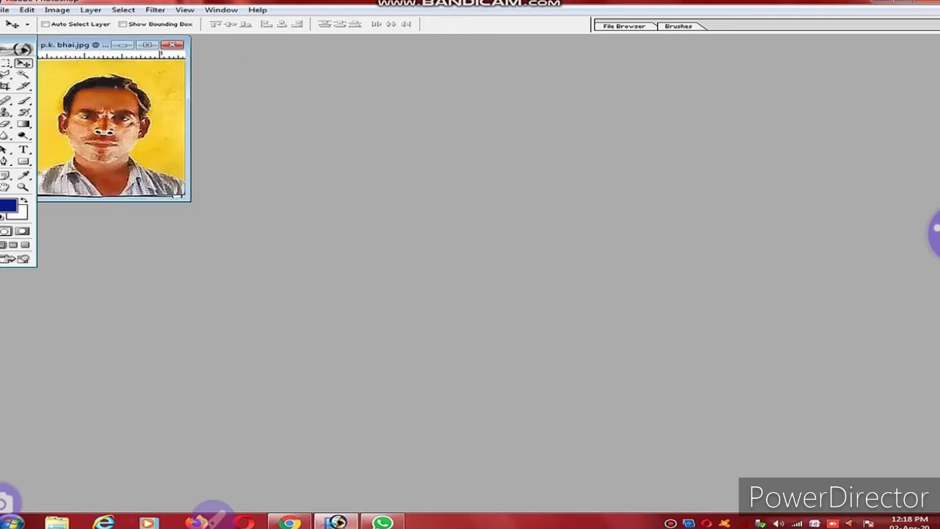
# Step: Close the yellow portrait and browse into the extra folder for another image
pyautogui.moveTo(110, 45); pyautogui.dragTo(427, 61)
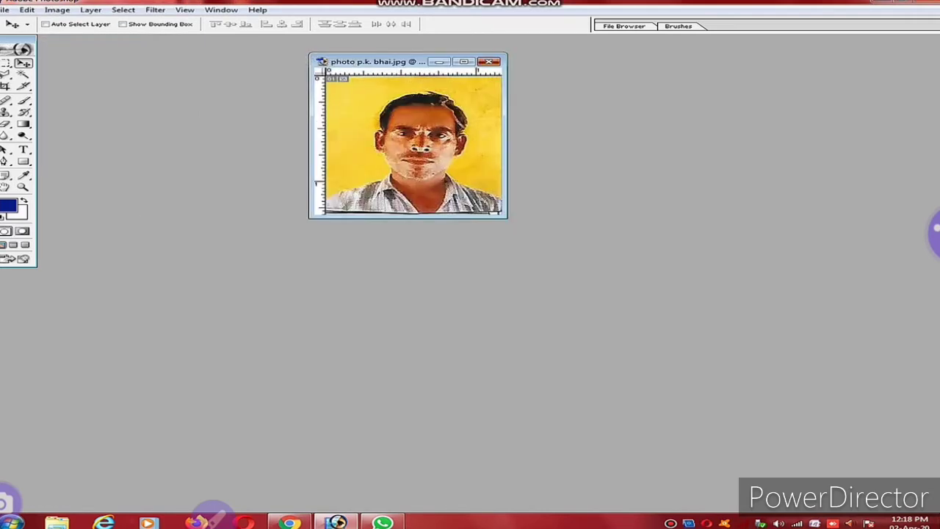
pyautogui.click(489, 61)
pyautogui.click(5, 9)
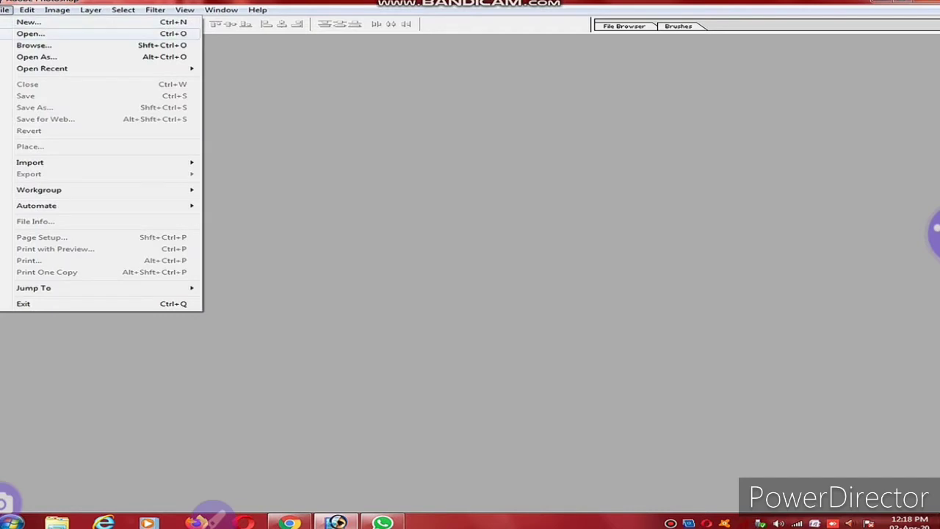
pyautogui.click(30, 33)
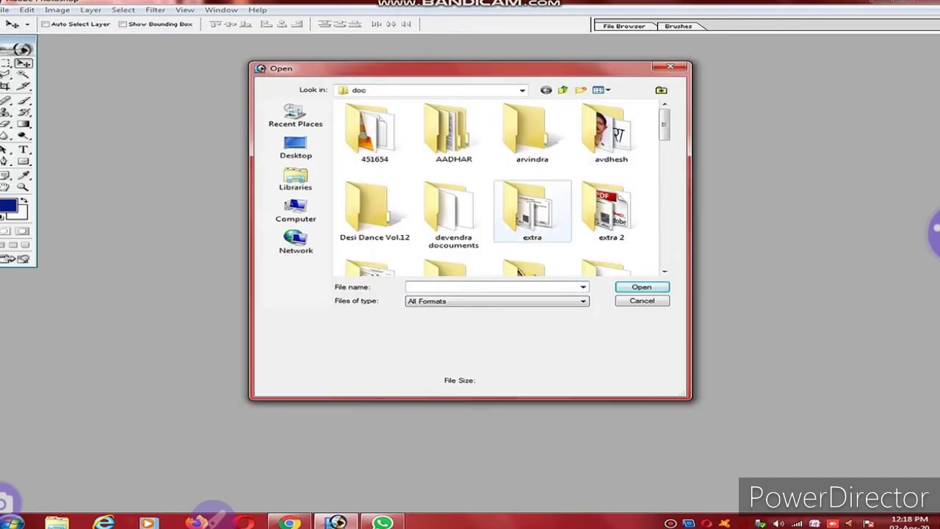
pyautogui.click(532, 211)
pyautogui.doubleClick(532, 212)
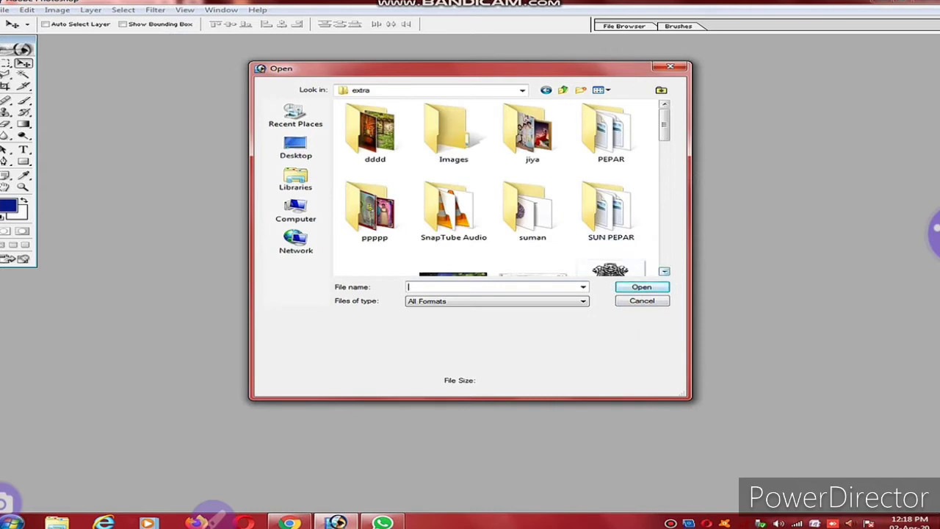
# Step: Open the blue JPEG with the suited man and golden Buddha, centred in the workspace
pyautogui.scroll(-1, 506, 187)
pyautogui.scroll(-2, 506, 187)
pyautogui.scroll(-3, 506, 187)
pyautogui.scroll(-1, 506, 187)
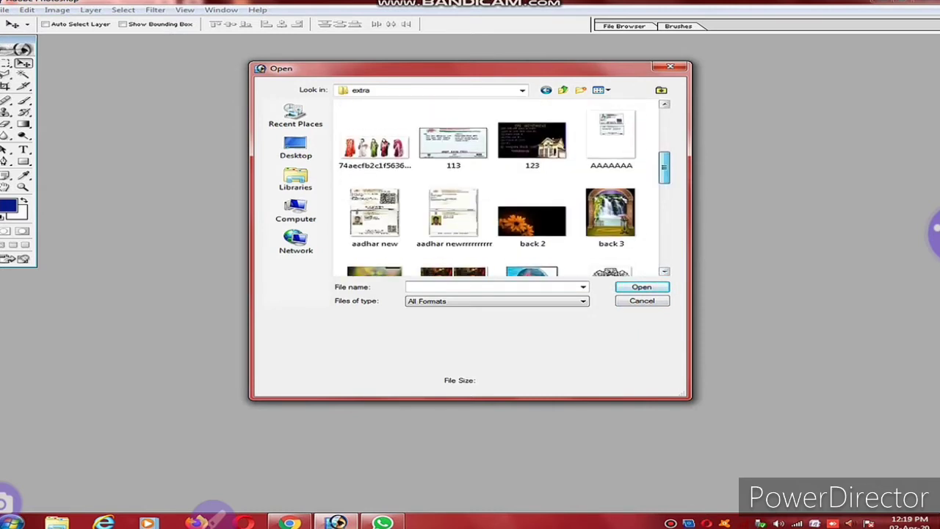
pyautogui.scroll(2, 504, 190)
pyautogui.click(454, 184)
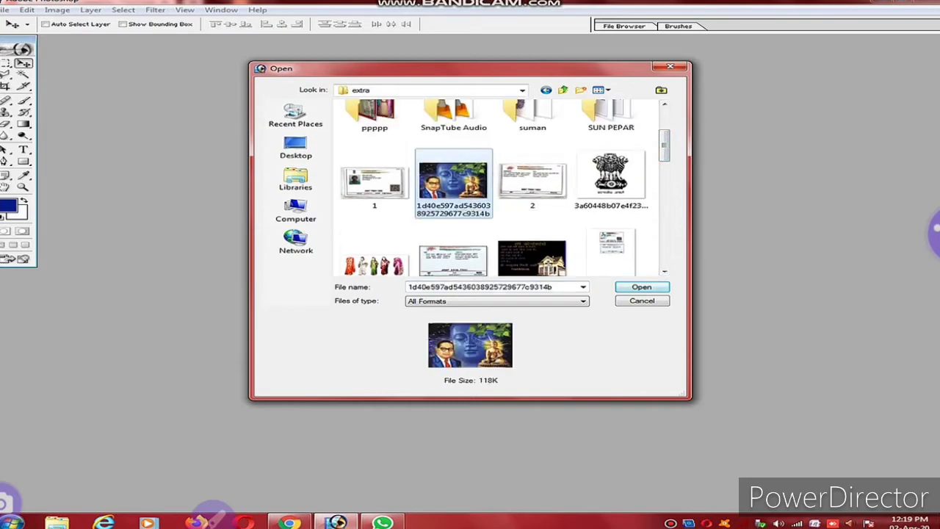
pyautogui.press('Return')
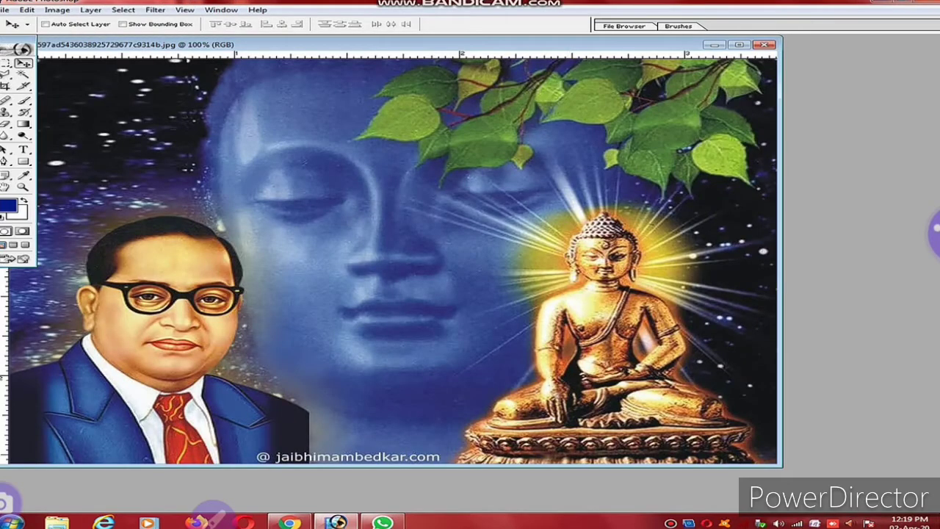
pyautogui.moveTo(367, 44); pyautogui.dragTo(440, 45)
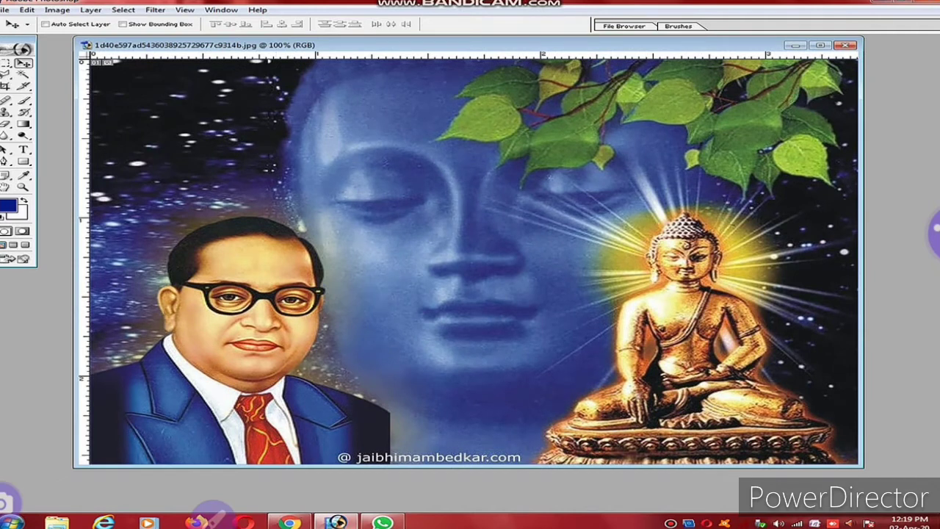
pyautogui.press('c')
# Step: Crop the image to the suited man's portrait on the starry blue background
pyautogui.click(5, 86)
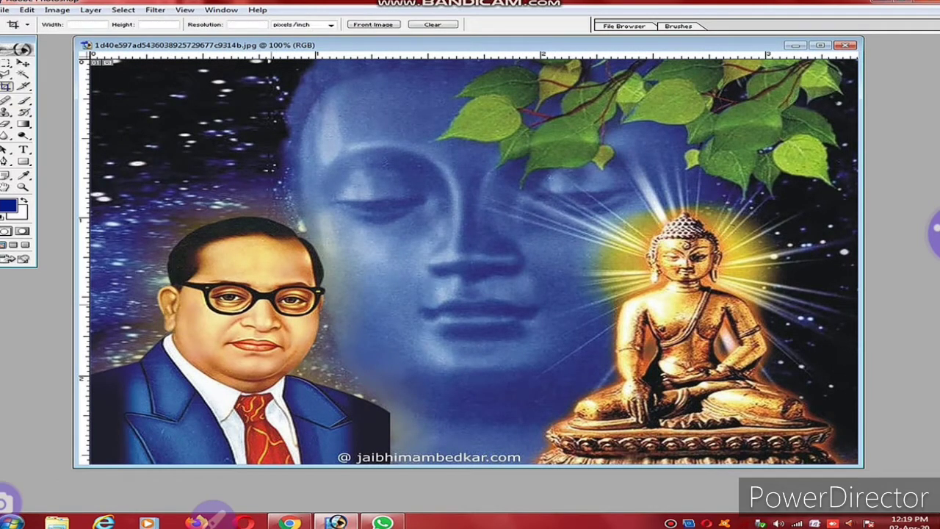
pyautogui.moveTo(115, 183); pyautogui.dragTo(387, 448)
pyautogui.moveTo(387, 448)
pyautogui.mouseDown()
pyautogui.moveTo(388, 464)
pyautogui.moveTo(383, 453)
pyautogui.mouseUp()
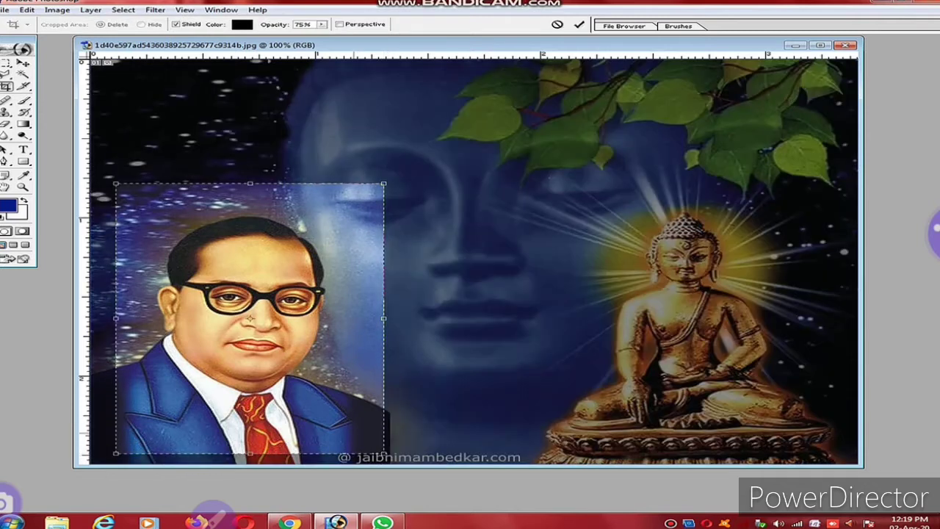
pyautogui.press('Return')
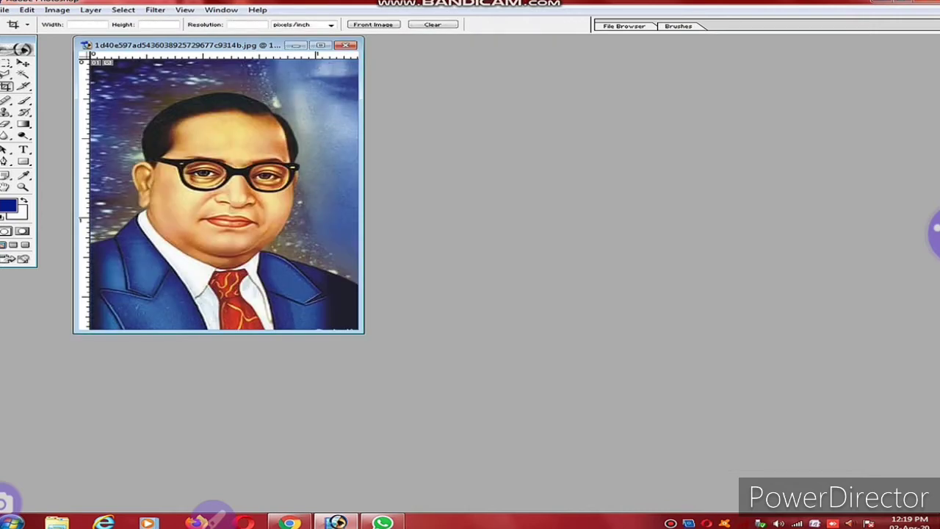
# Step: Lift the Curves midpoint slightly, raise Levels gamma to about 1.11, and maximize the window
pyautogui.hotkey('ctrl', 'm')
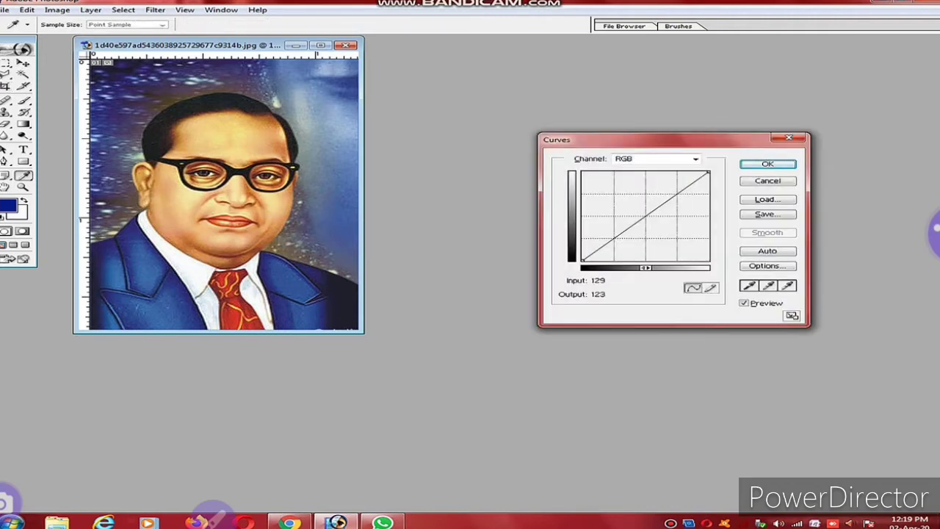
pyautogui.moveTo(642, 218); pyautogui.dragTo(639, 217)
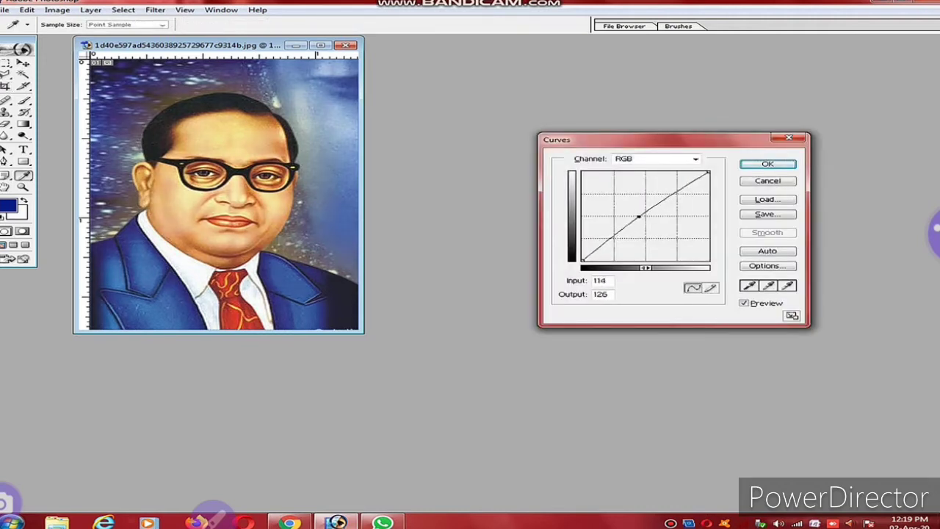
pyautogui.press('Return')
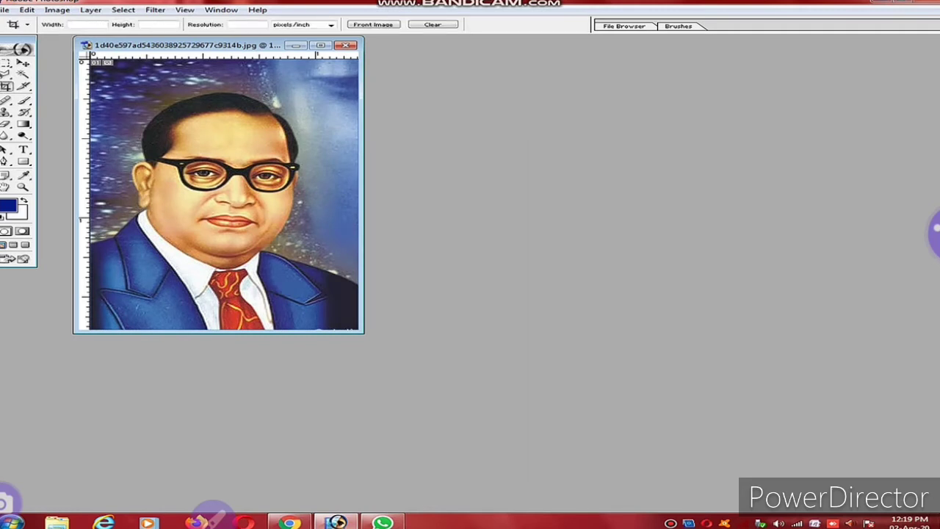
pyautogui.hotkey('ctrl', 'l')
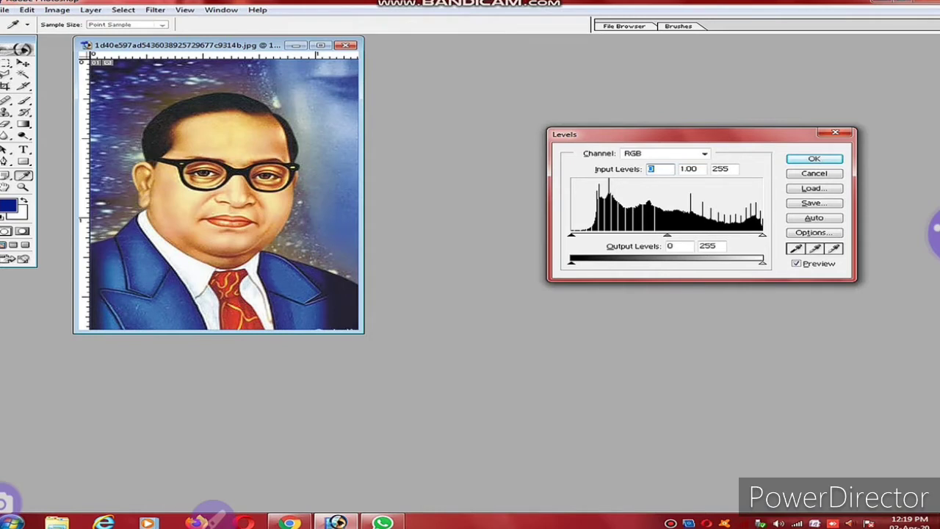
pyautogui.moveTo(667, 234); pyautogui.dragTo(654, 235)
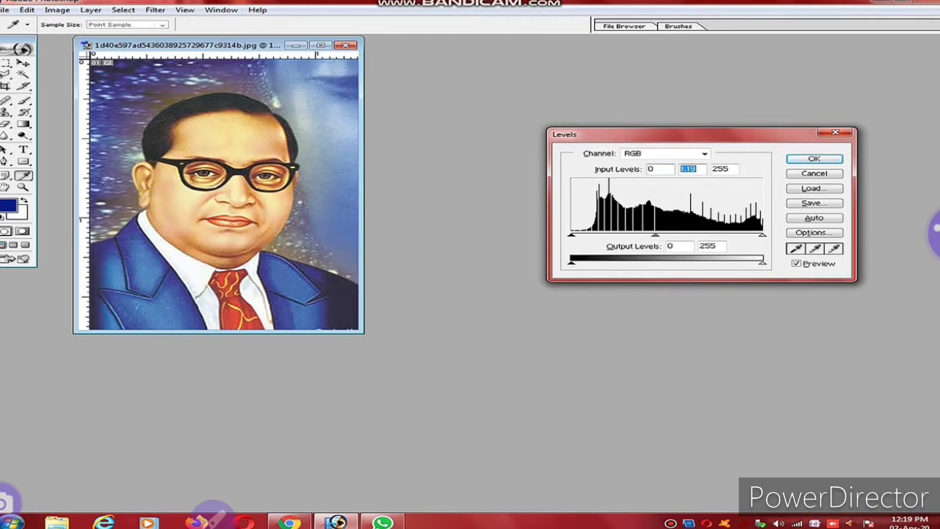
pyautogui.press('Return')
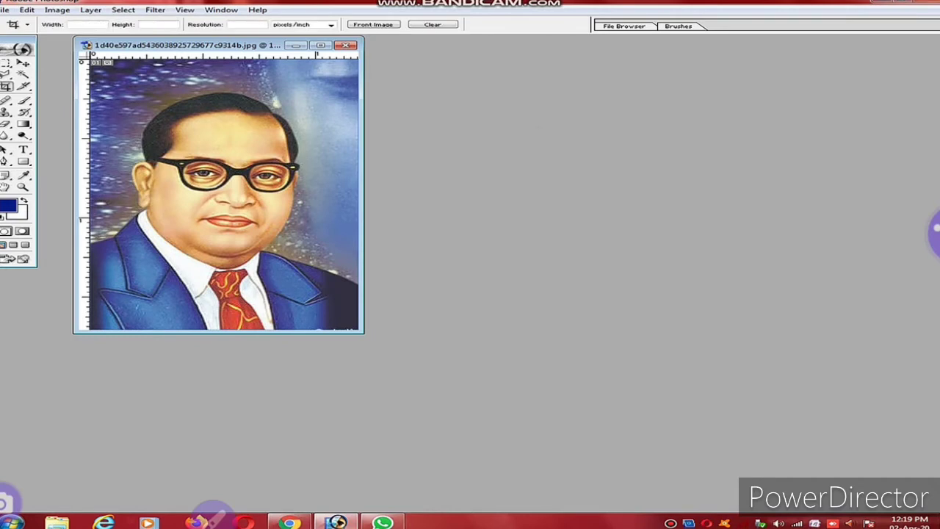
pyautogui.click(320, 45)
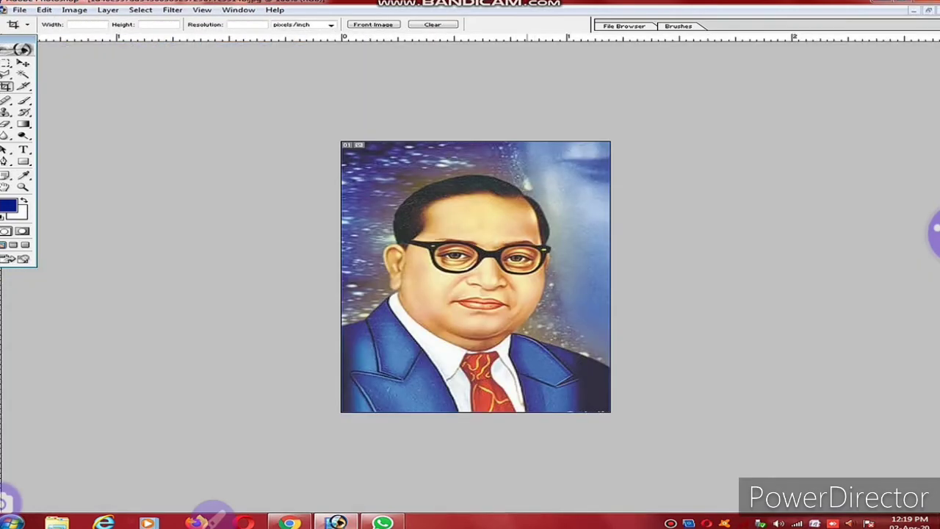
# Step: Dodge along the hair outline with a 50-pixel brush, then open the Magic Pro filter
pyautogui.hotkey('ctrl', '+')
pyautogui.hotkey('ctrl', '+')
pyautogui.scroll(-1, 469, 277)
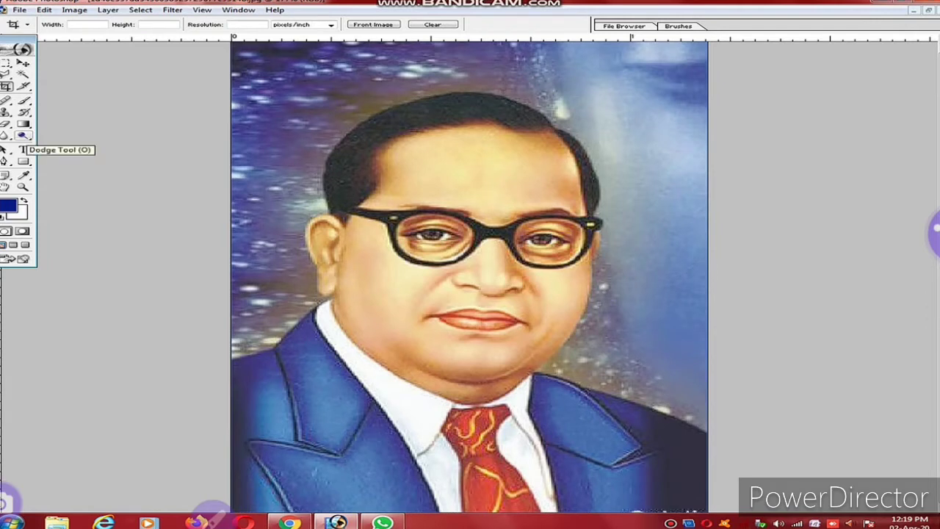
pyautogui.click(23, 136)
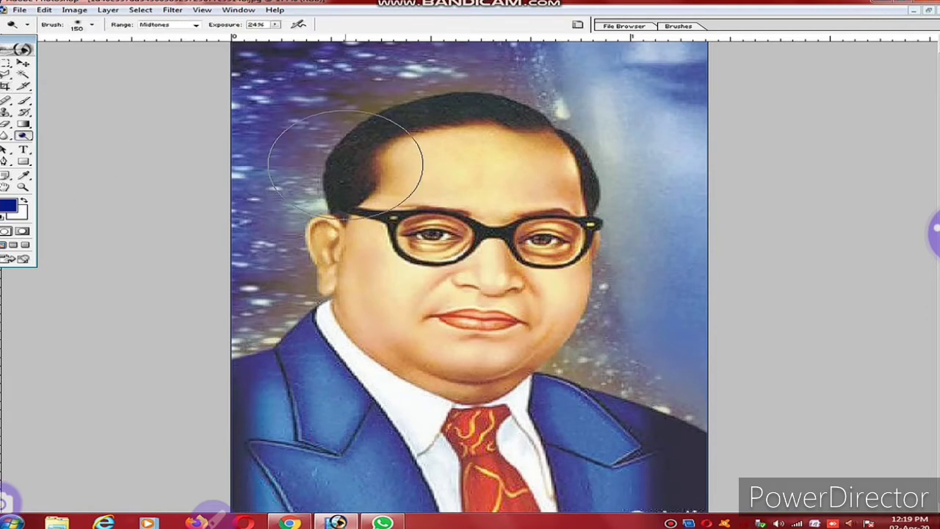
pyautogui.press('[')
pyautogui.press('[')
pyautogui.press('[')
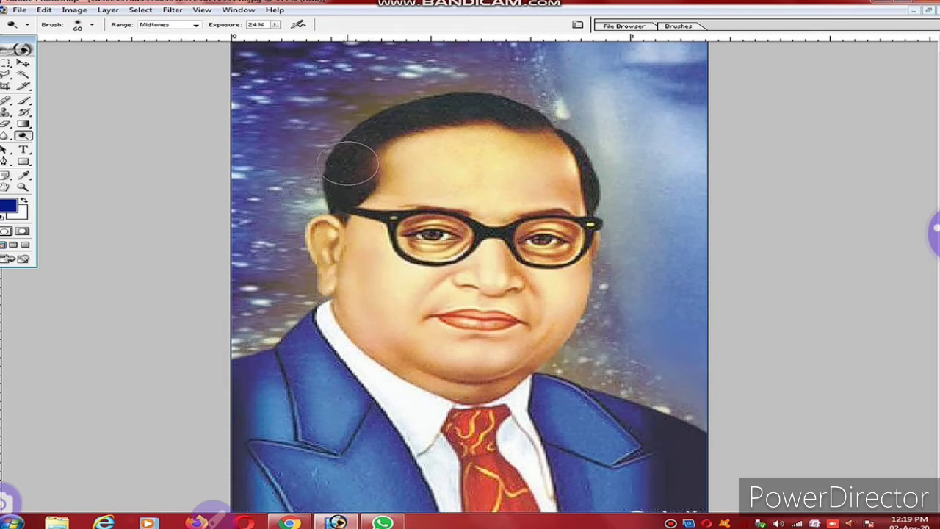
pyautogui.press('[')
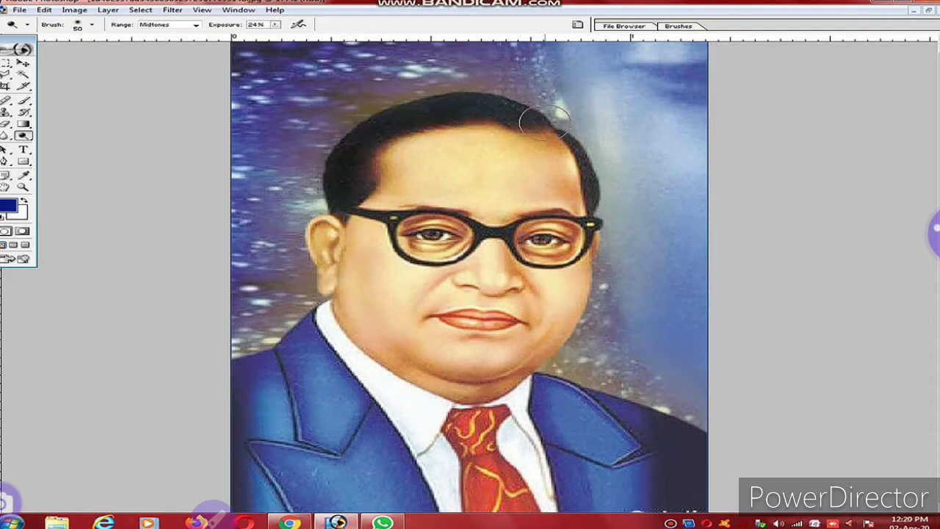
pyautogui.moveTo(351, 199)
pyautogui.mouseDown()
pyautogui.moveTo(482, 105)
pyautogui.moveTo(569, 155)
pyautogui.moveTo(599, 183)
pyautogui.moveTo(592, 213)
pyautogui.mouseUp()
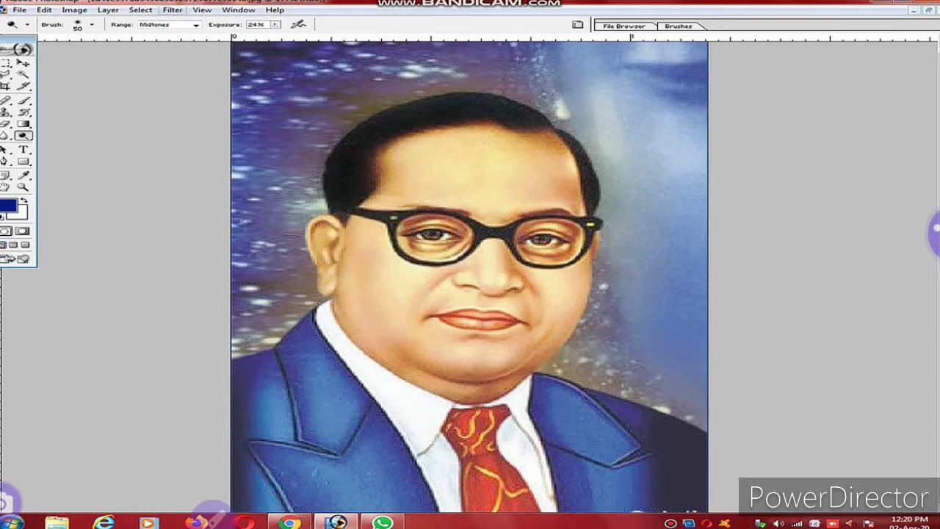
pyautogui.click(173, 10)
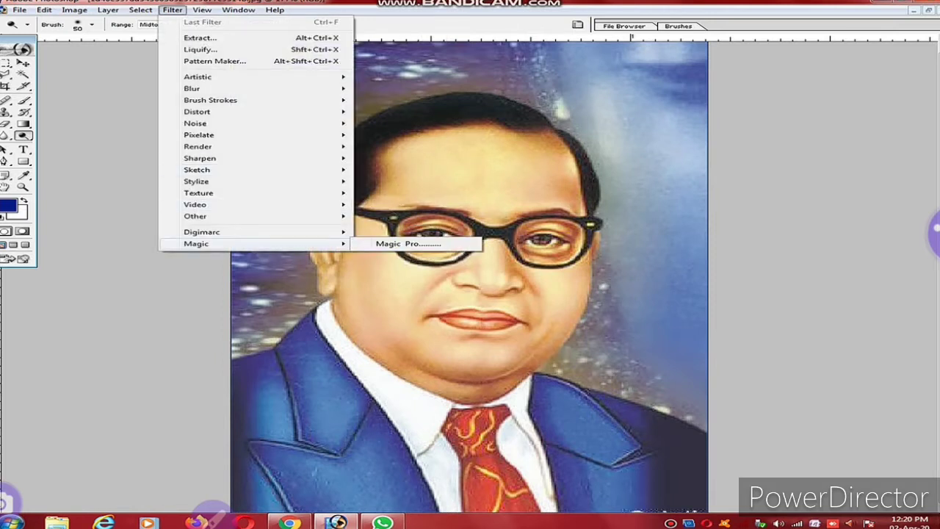
pyautogui.click(407, 243)
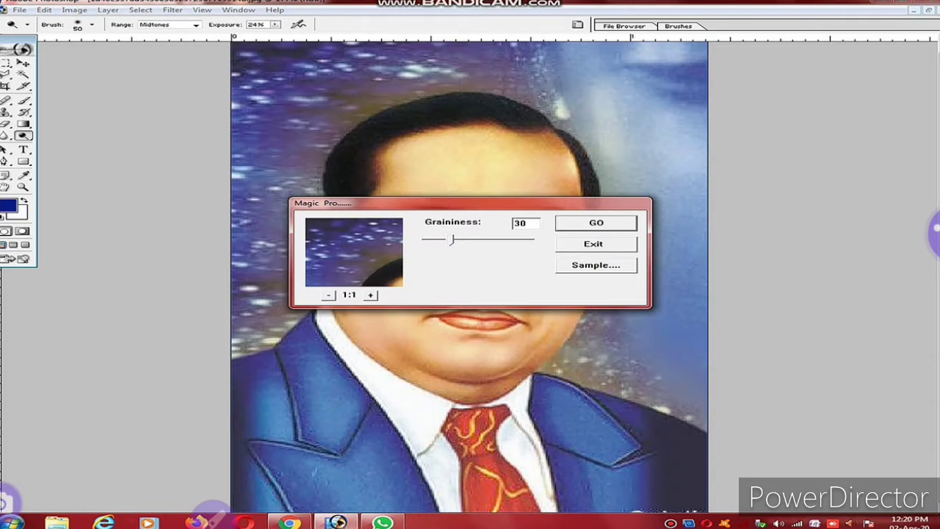
# Step: Apply Magic Pro at Graininess 33, then select the entire image
pyautogui.moveTo(452, 240); pyautogui.dragTo(455, 240)
pyautogui.click(596, 223)
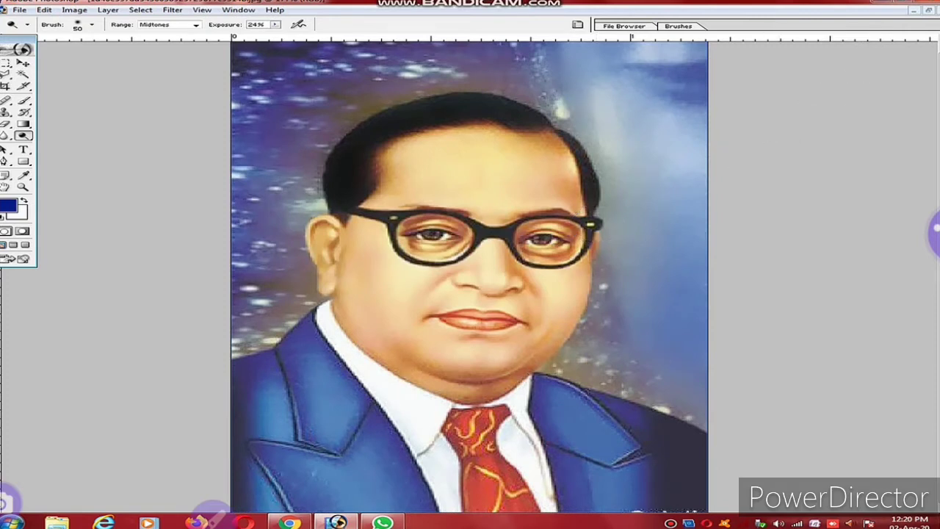
pyautogui.hotkey('ctrl', 'a')
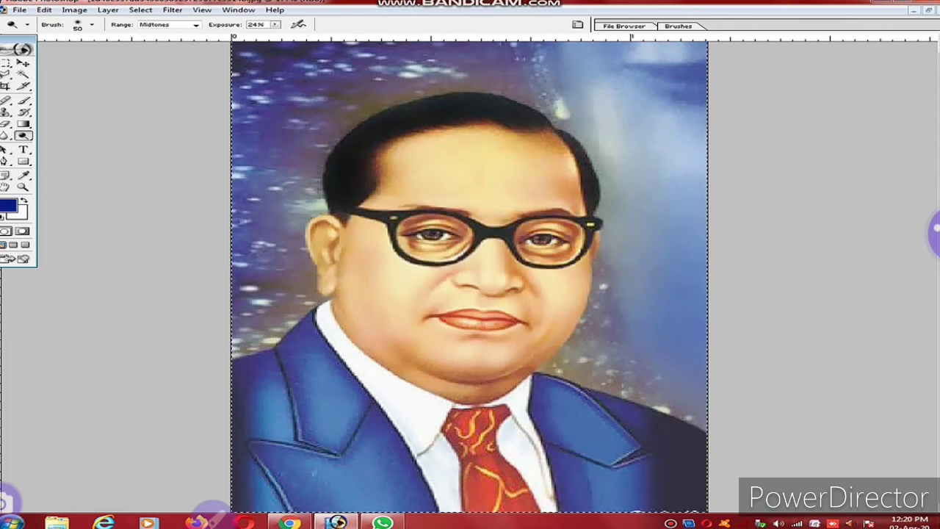
# Step: Make blue the background colour, fill a 20-pixel border selection with it, and deselect
pyautogui.press('x')
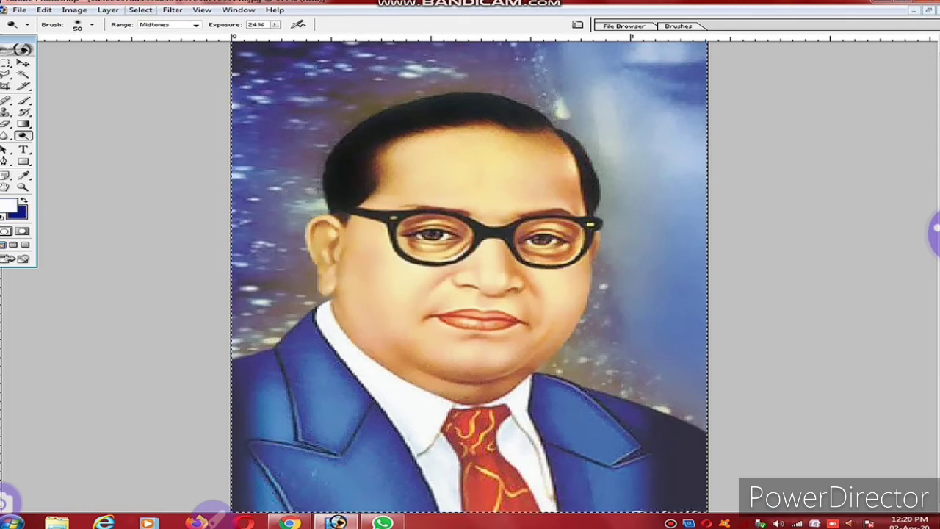
pyautogui.click(140, 9)
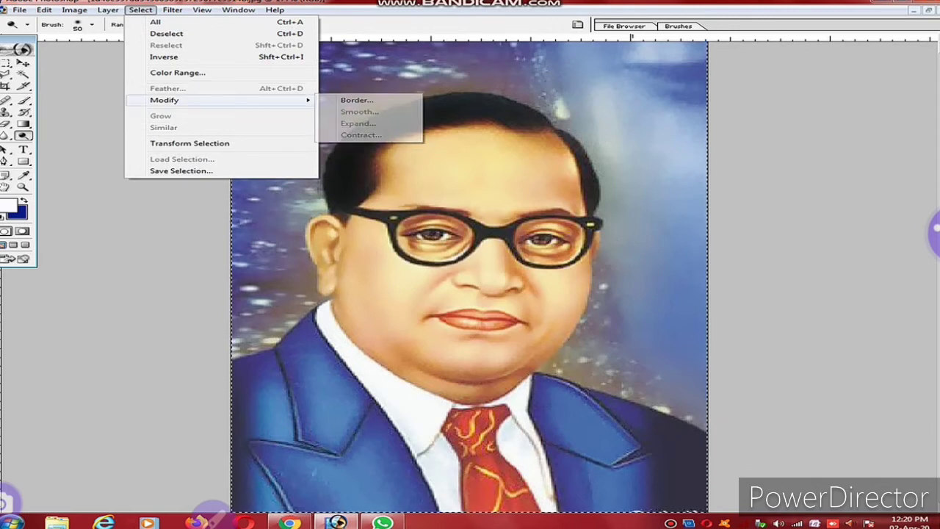
pyautogui.click(357, 100)
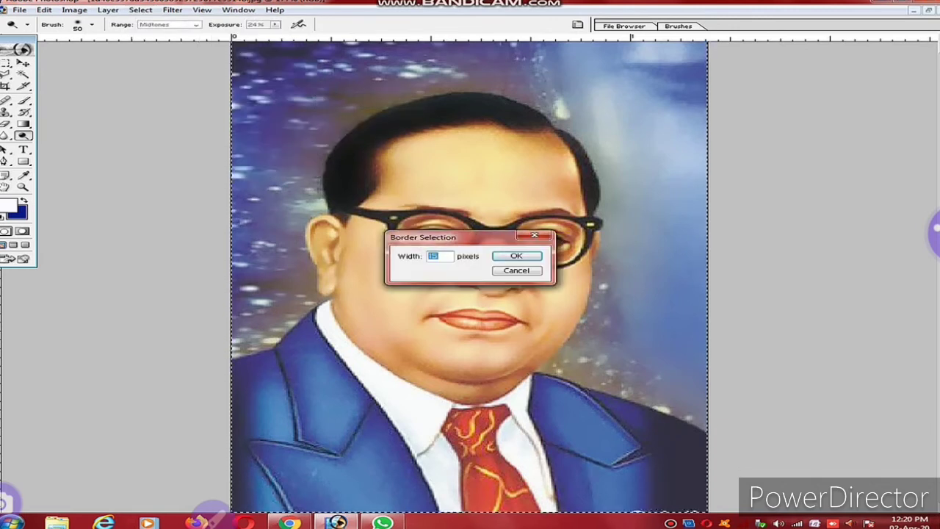
pyautogui.write('15')
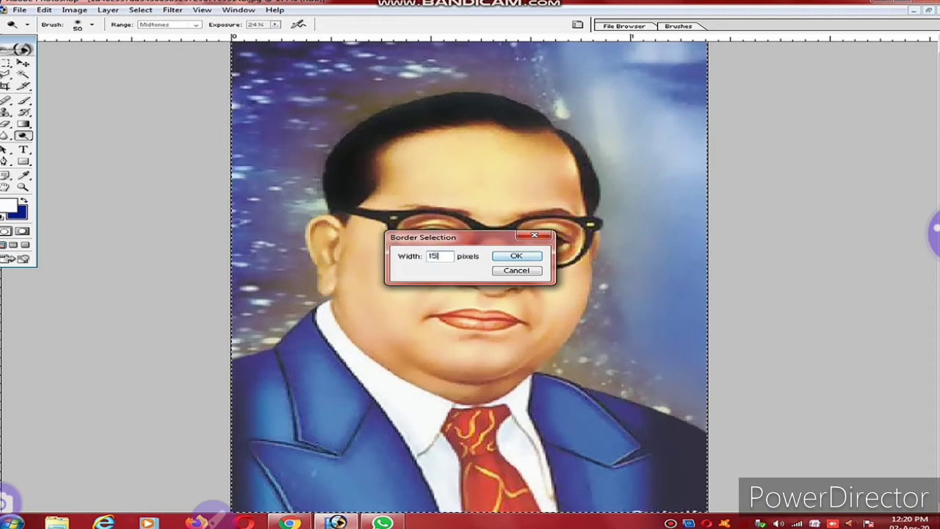
pyautogui.press('BackSpace')
pyautogui.press('BackSpace')
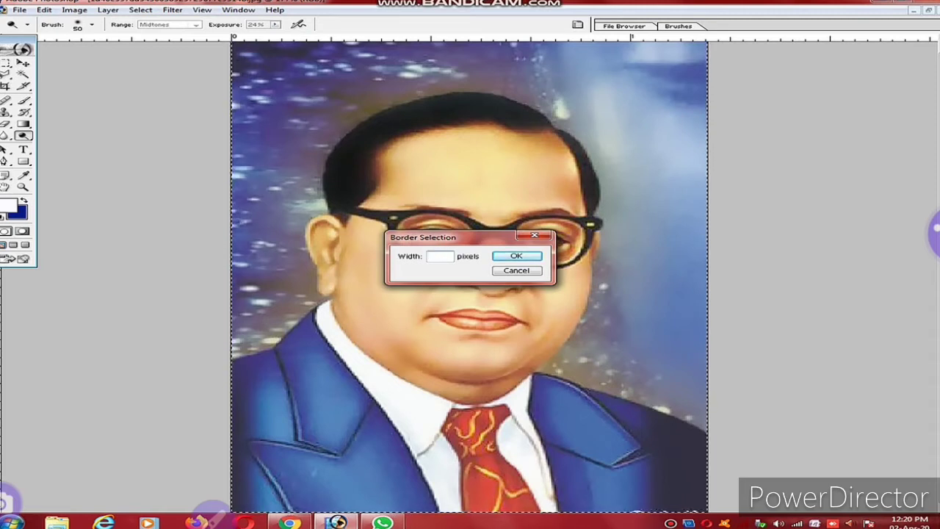
pyautogui.write('20')
pyautogui.press('Return')
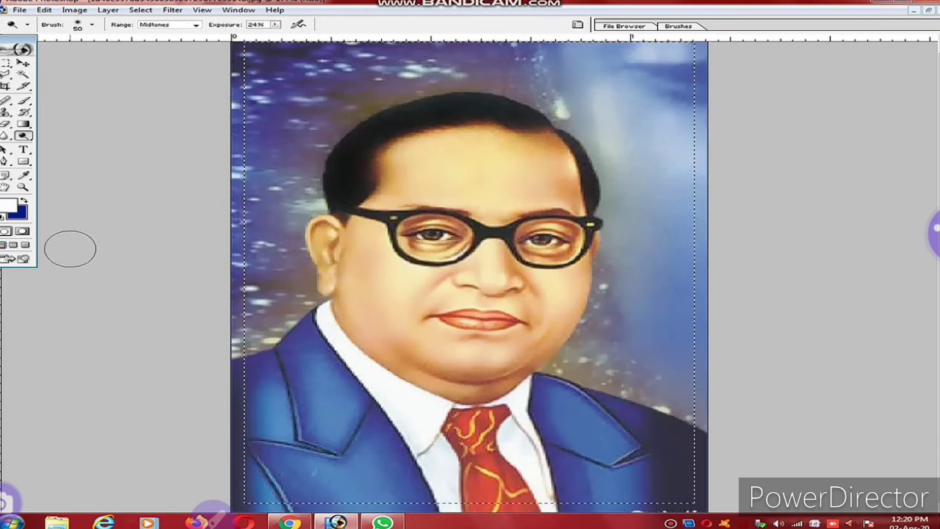
pyautogui.hotkey('ctrl', 'BackSpace')
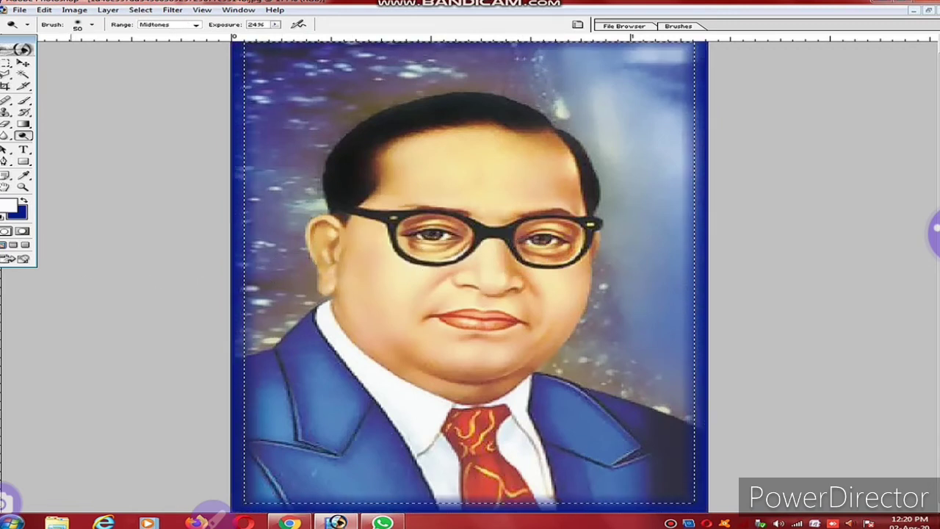
pyautogui.hotkey('ctrl', 'd')
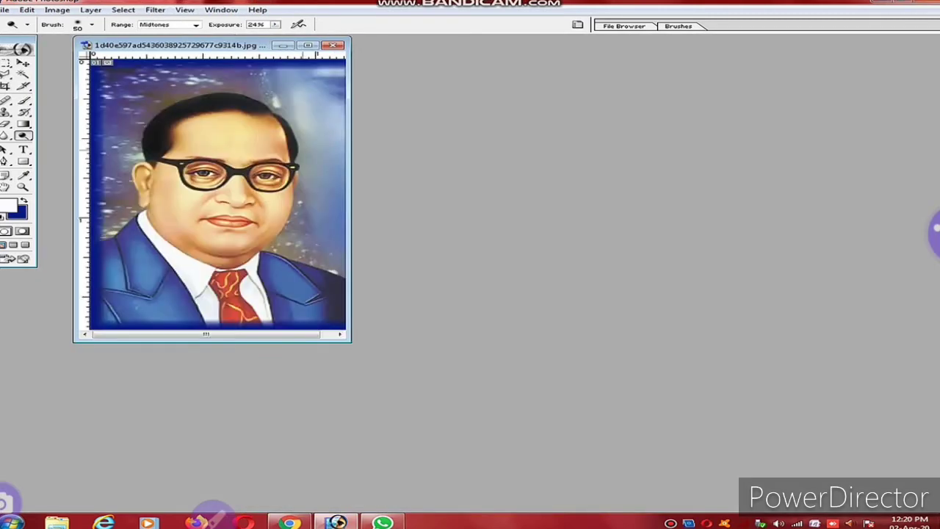
# Step: Create a blank A4 document at 300 ppi and place it beside the portrait
pyautogui.hotkey('ctrl', '-')
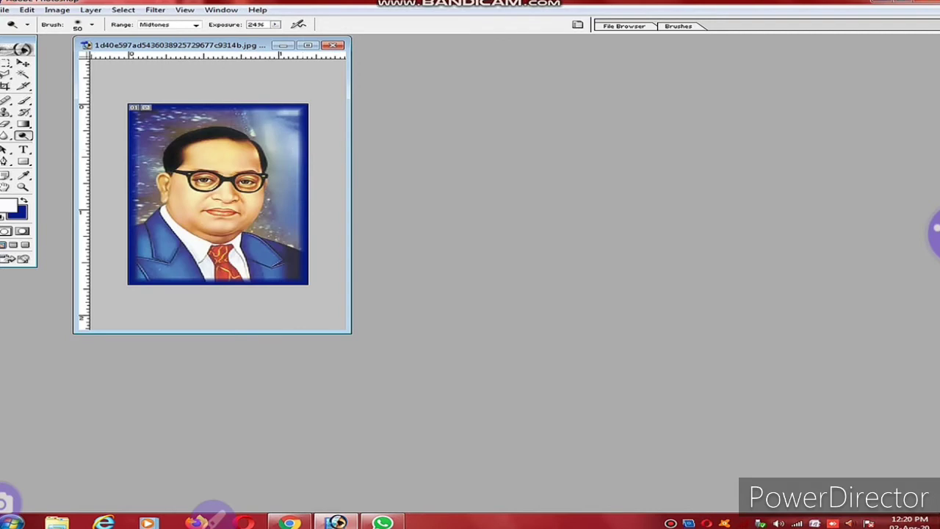
pyautogui.hotkey('alt', 'f')
pyautogui.press('n')
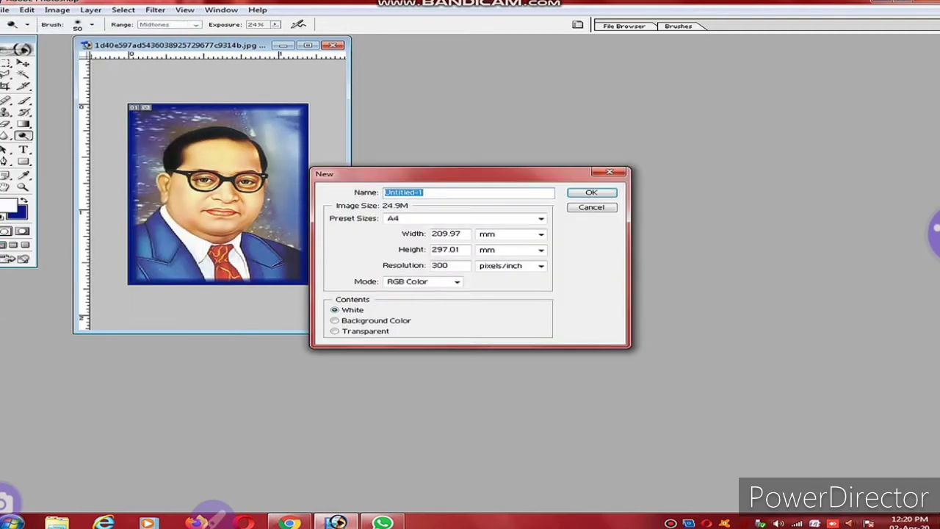
pyautogui.press('Return')
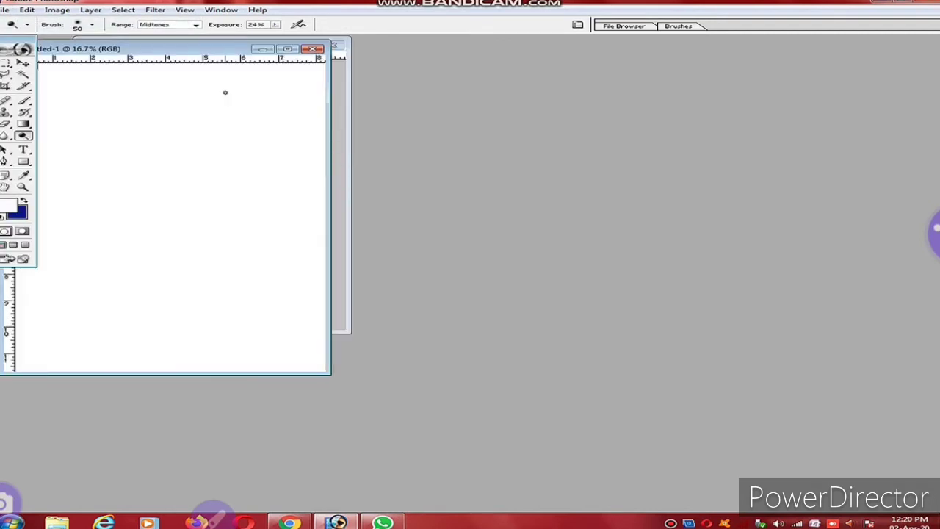
pyautogui.moveTo(184, 49)
pyautogui.mouseDown()
pyautogui.moveTo(462, 69)
pyautogui.moveTo(570, 42)
pyautogui.moveTo(544, 47)
pyautogui.mouseUp()
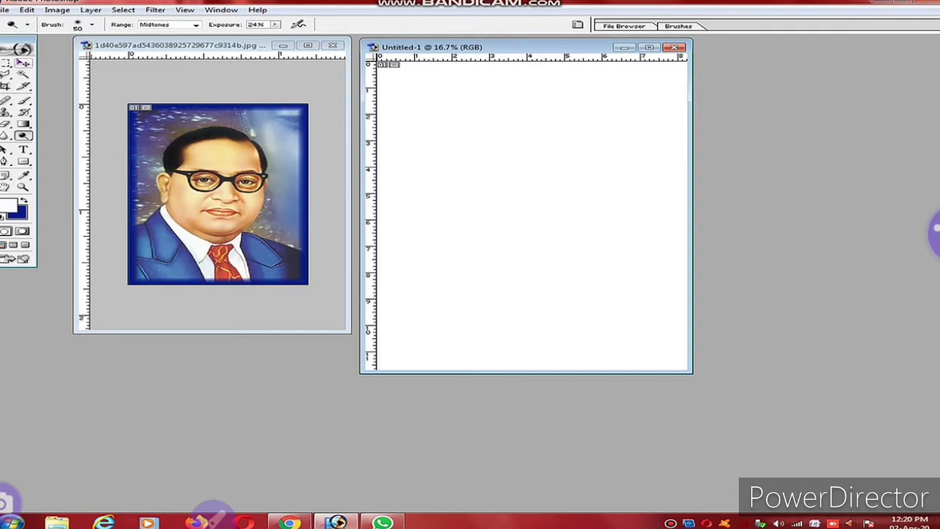
# Step: Copy the framed portrait onto the top-left of the A4 page
pyautogui.click(23, 64)
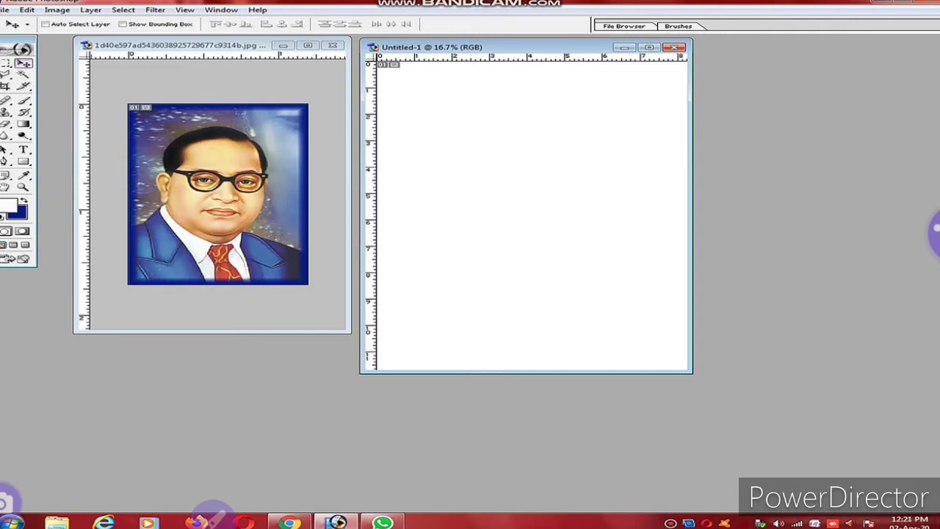
pyautogui.click(218, 194)
pyautogui.moveTo(217, 147)
pyautogui.mouseDown()
pyautogui.moveTo(449, 138)
pyautogui.moveTo(406, 87)
pyautogui.mouseUp()
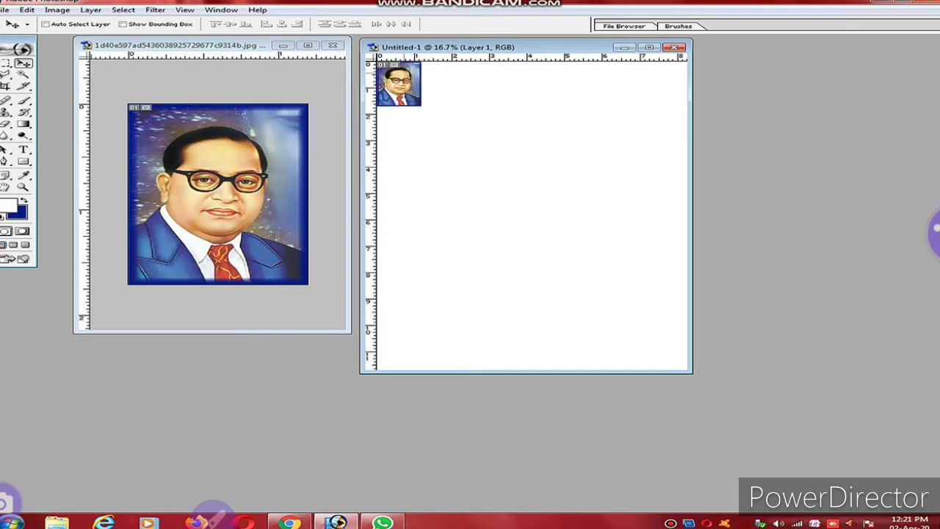
# Step: Scale the portrait to about 102% wide by 91% tall and place a duplicate beside it
pyautogui.hotkey('ctrl', 't')
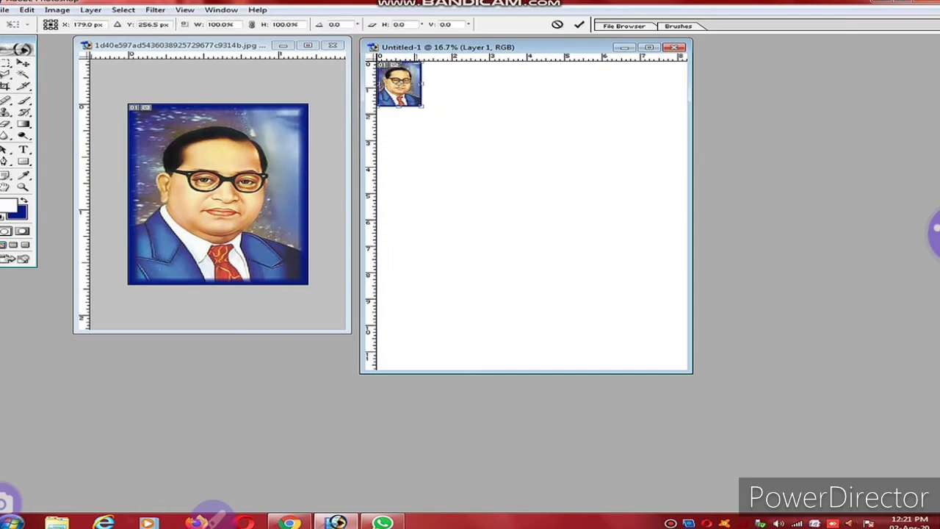
pyautogui.moveTo(421, 106); pyautogui.dragTo(424, 102)
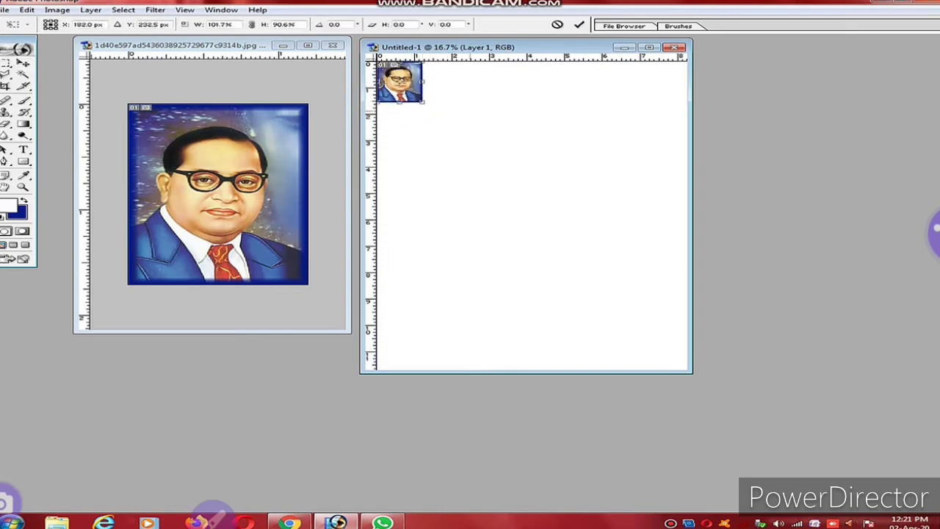
pyautogui.press('Return')
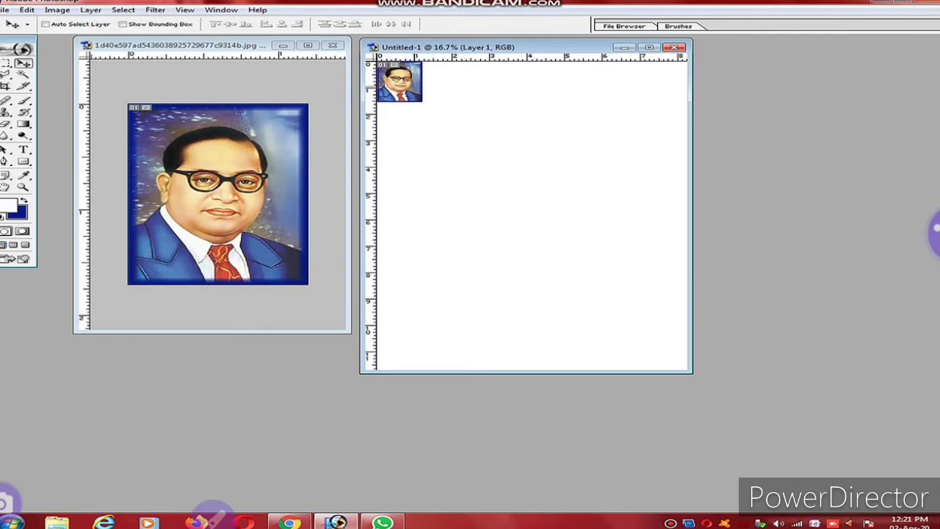
pyautogui.moveTo(400, 81); pyautogui.dragTo(635, 81)
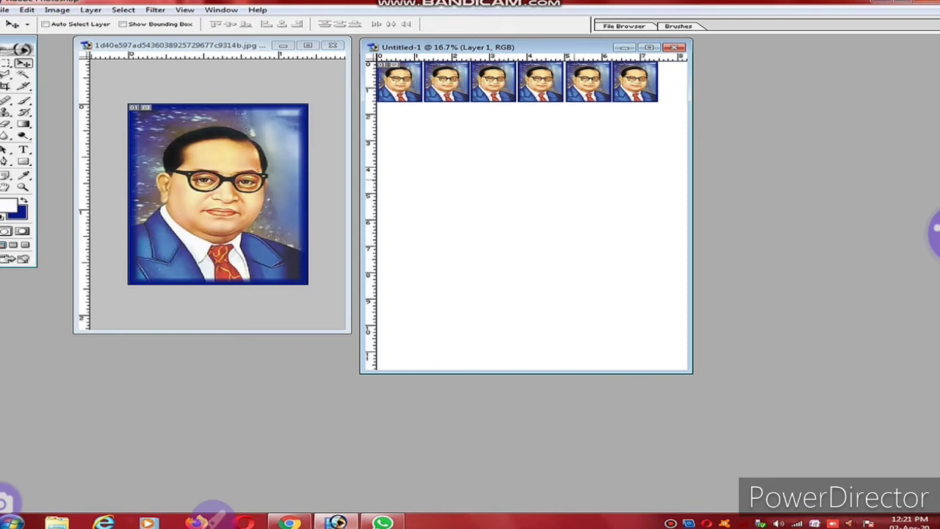
# Step: Preview the print with Center Image turned off, then close the preview
pyautogui.hotkey('ctrl', 'alt', 'p')
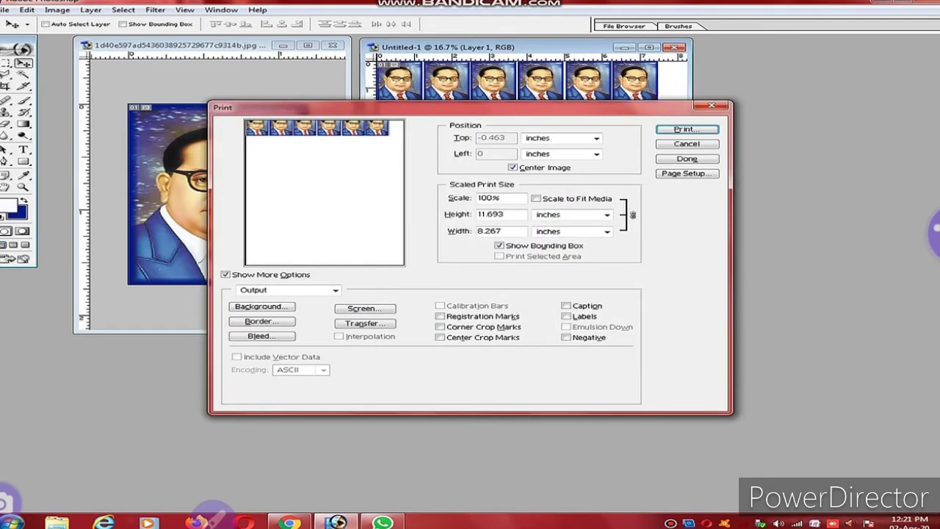
pyautogui.click(513, 167)
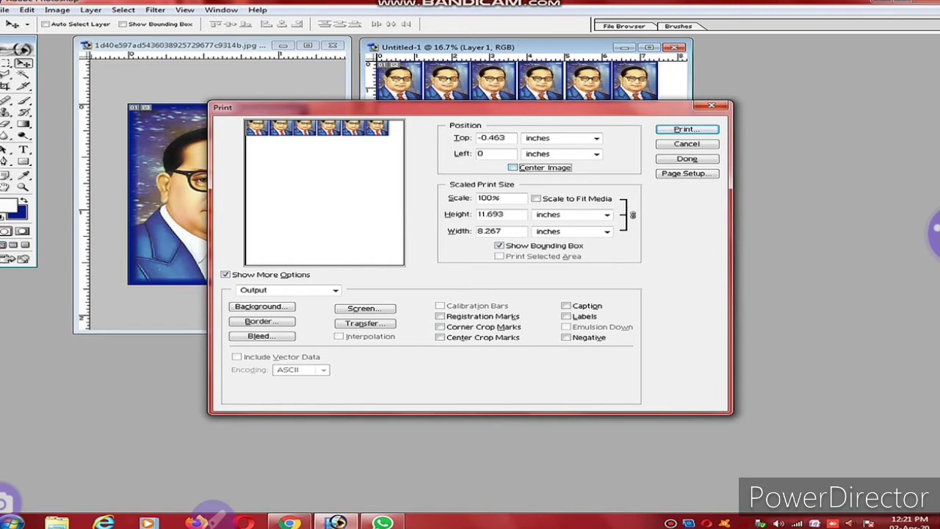
pyautogui.press('space')
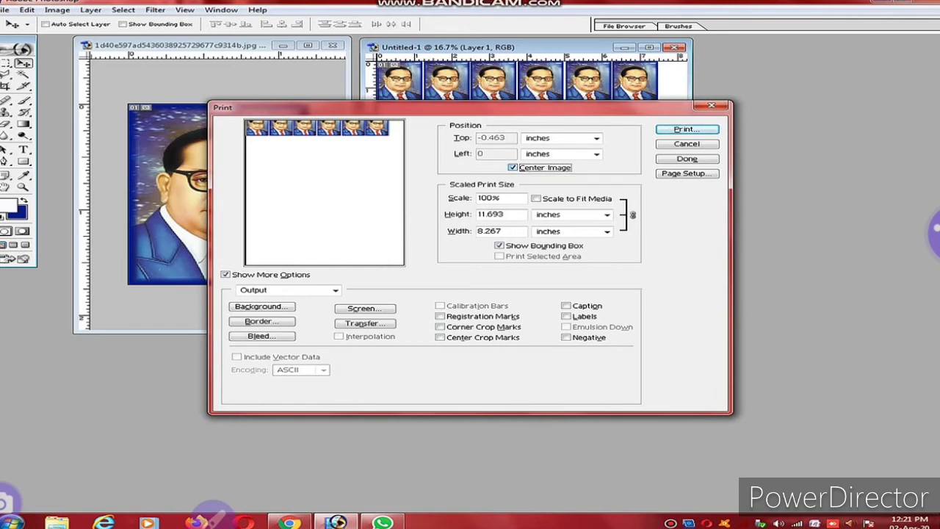
pyautogui.press('space')
pyautogui.press('Escape')
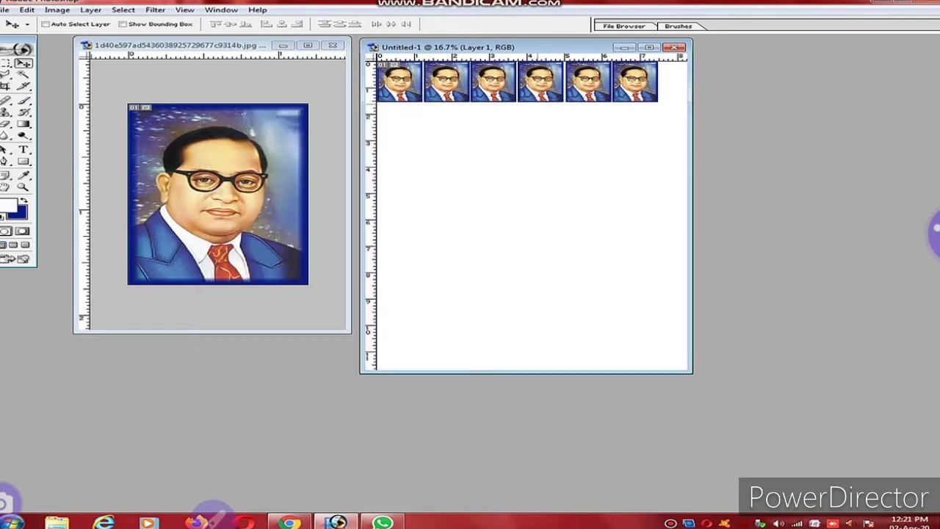
# Step: Nudge the fifth and sixth portraits down into line with the row, then reopen Print with Preview
pyautogui.press('F7')
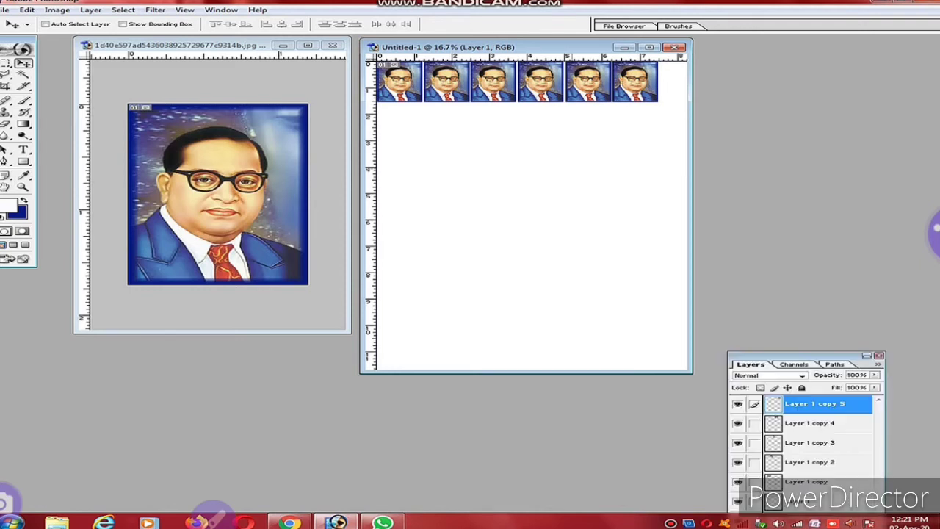
pyautogui.press('Down')
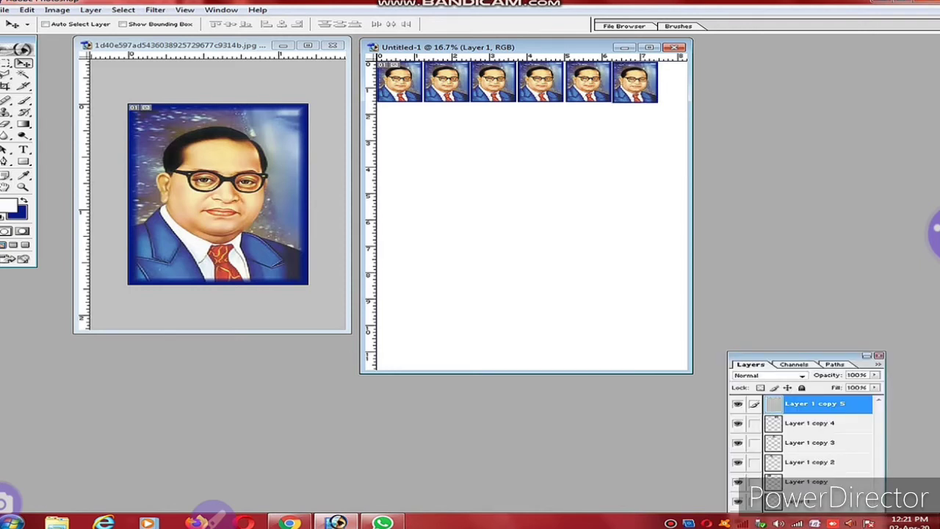
pyautogui.press('Down')
pyautogui.press('Down')
pyautogui.hotkey('alt', '[')
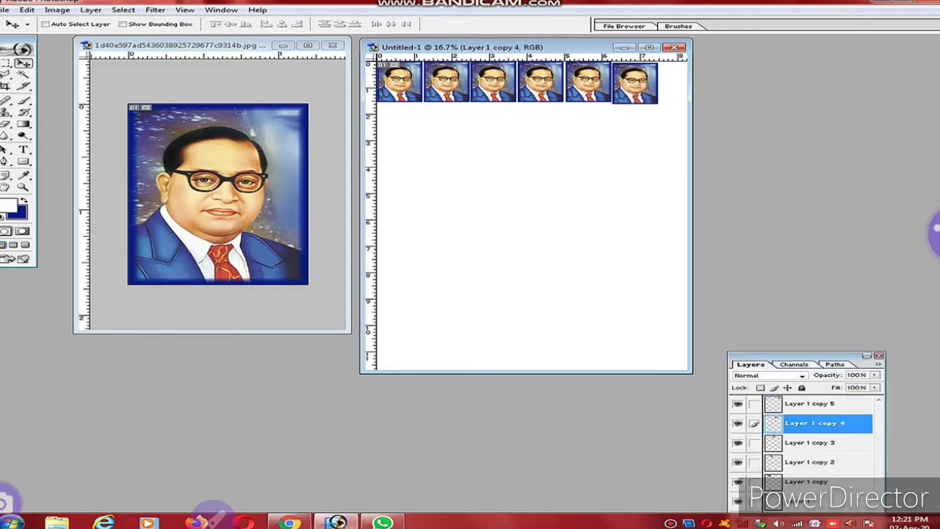
pyautogui.press('Down')
pyautogui.press('Down')
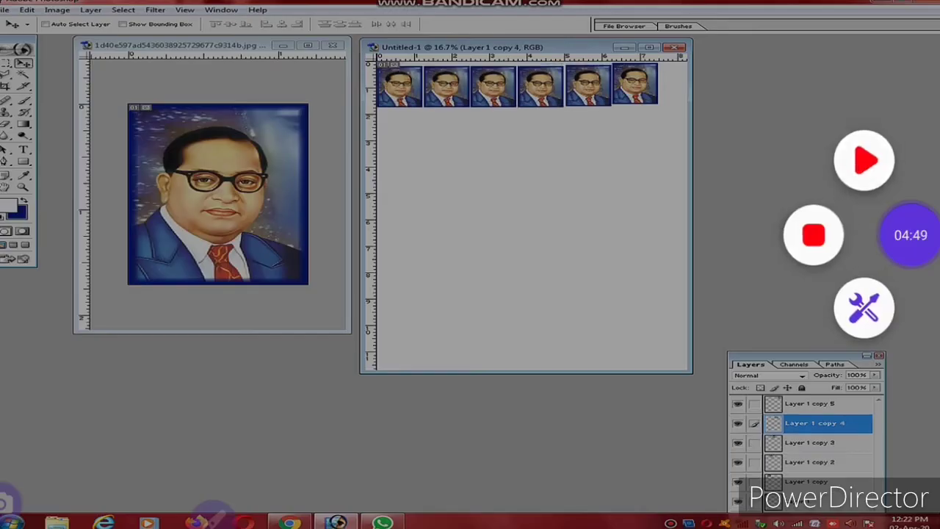
pyautogui.press('Down')
pyautogui.hotkey('alt', ']')
pyautogui.press('Down')
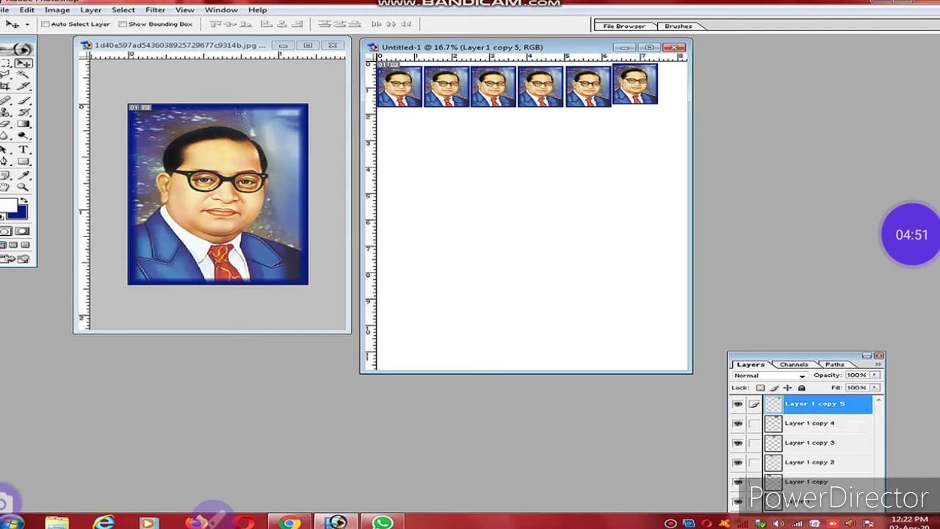
pyautogui.press('Down')
pyautogui.press('Down')
pyautogui.press('Down')
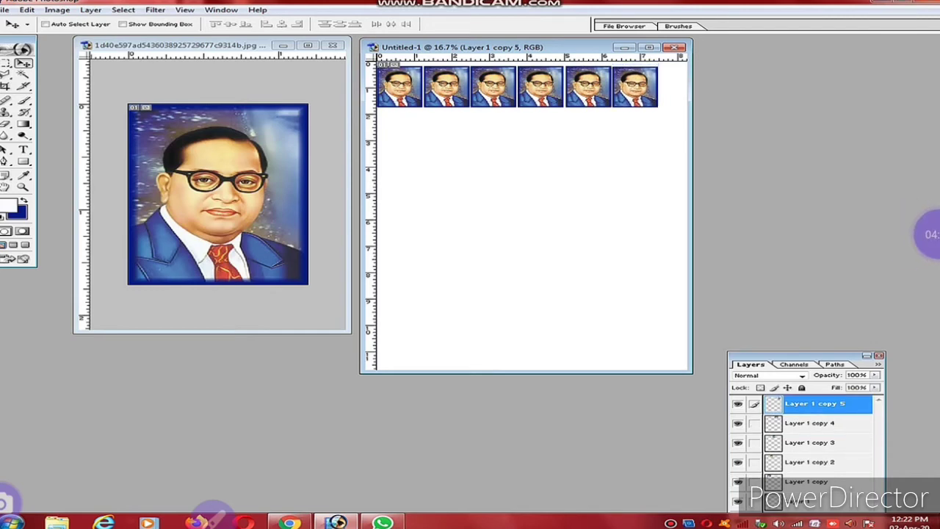
pyautogui.press('Down')
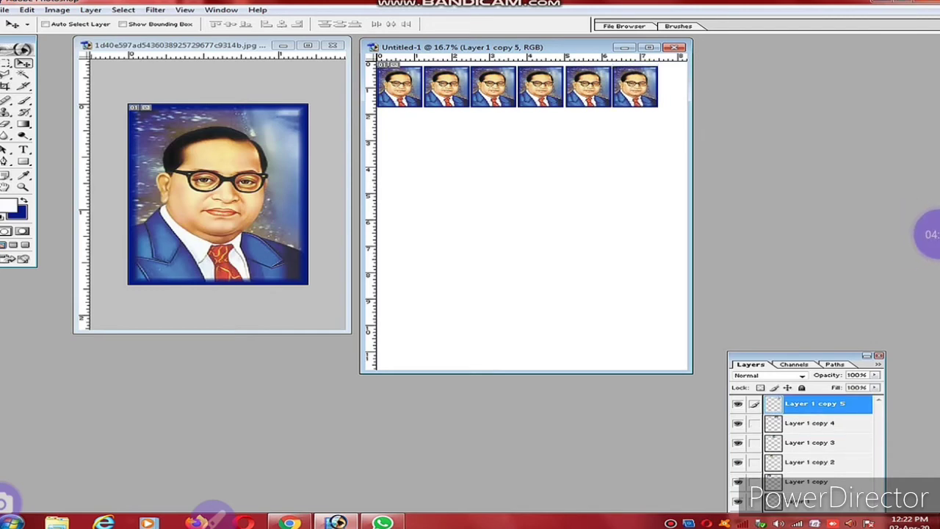
pyautogui.hotkey('ctrl', 'alt', 'p')
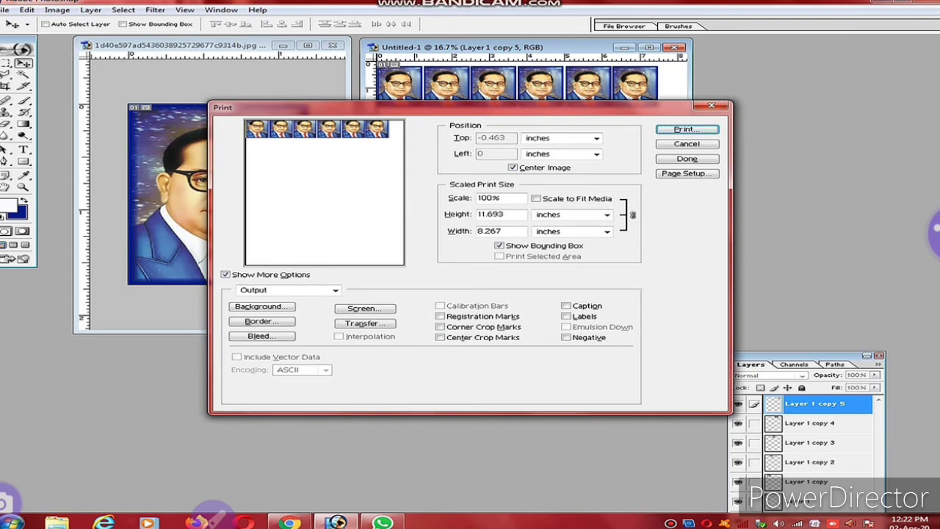
# Step: Print the page to the HP Ink Tank 310 with Paper/Quality set to Best, past the clipping warning
pyautogui.press('Return')
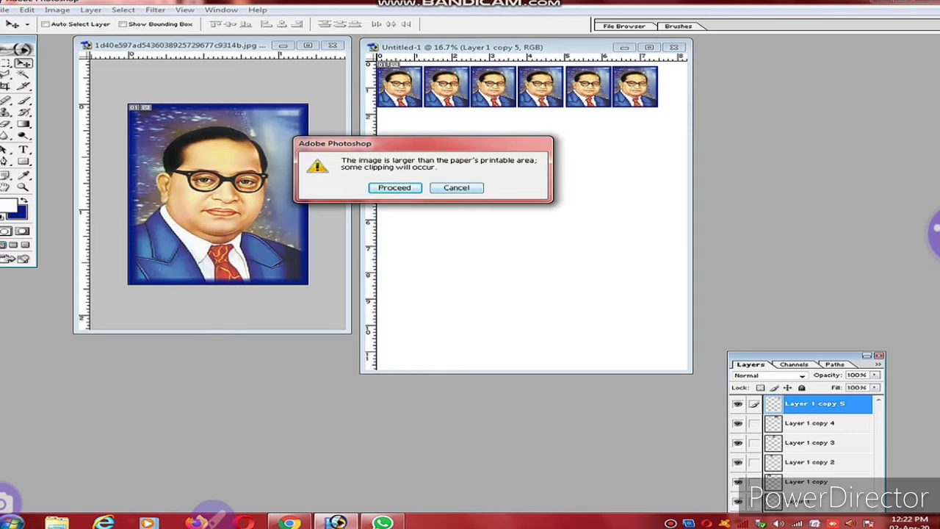
pyautogui.press('Return')
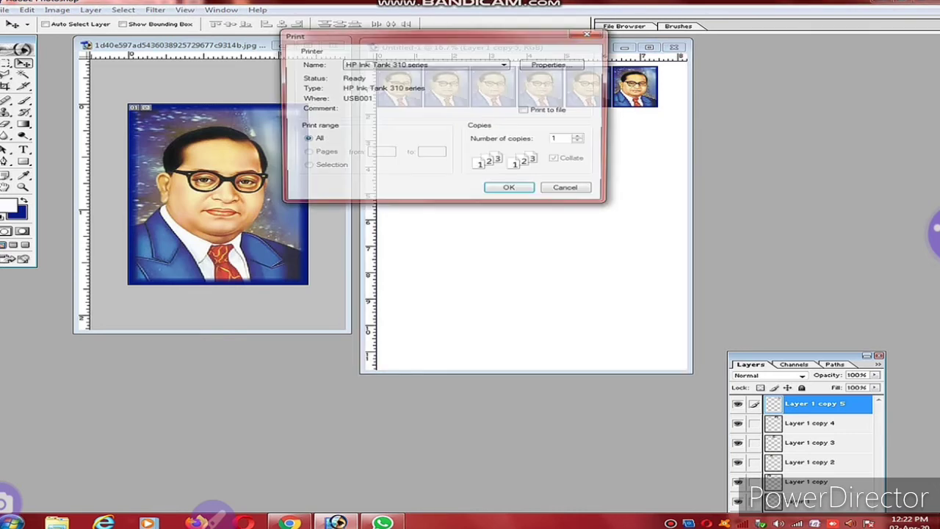
pyautogui.click(554, 64)
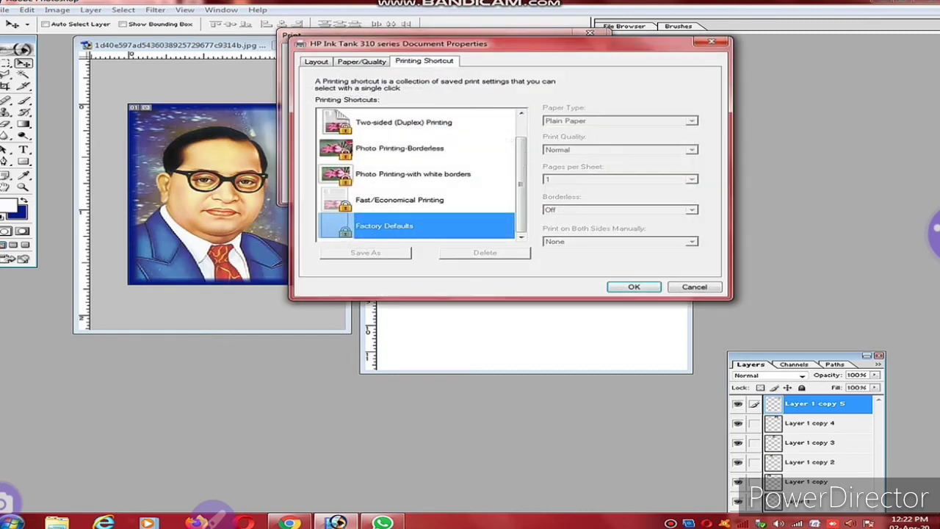
pyautogui.click(361, 61)
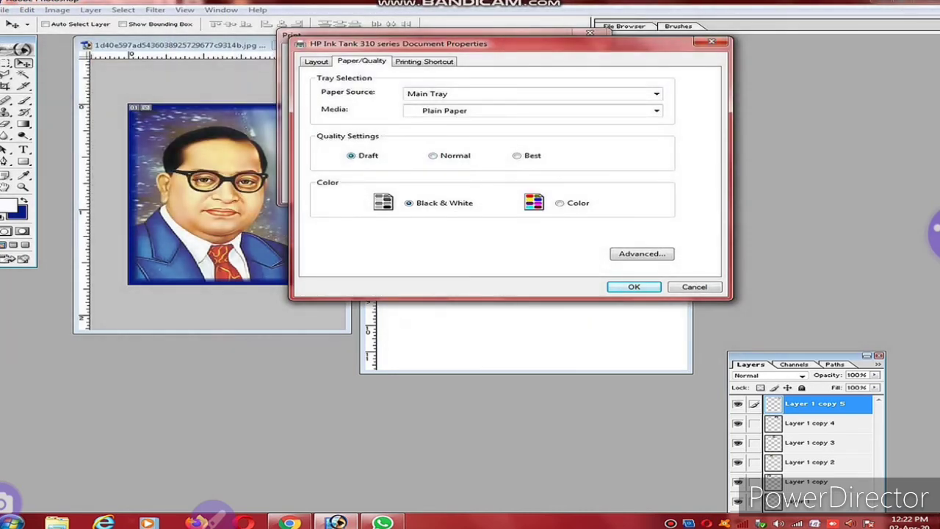
pyautogui.click(433, 155)
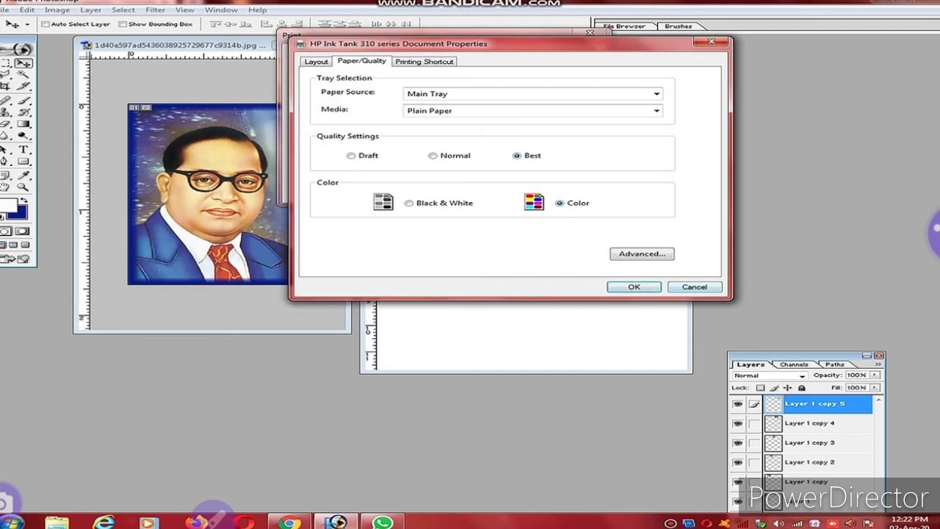
pyautogui.press('Return')
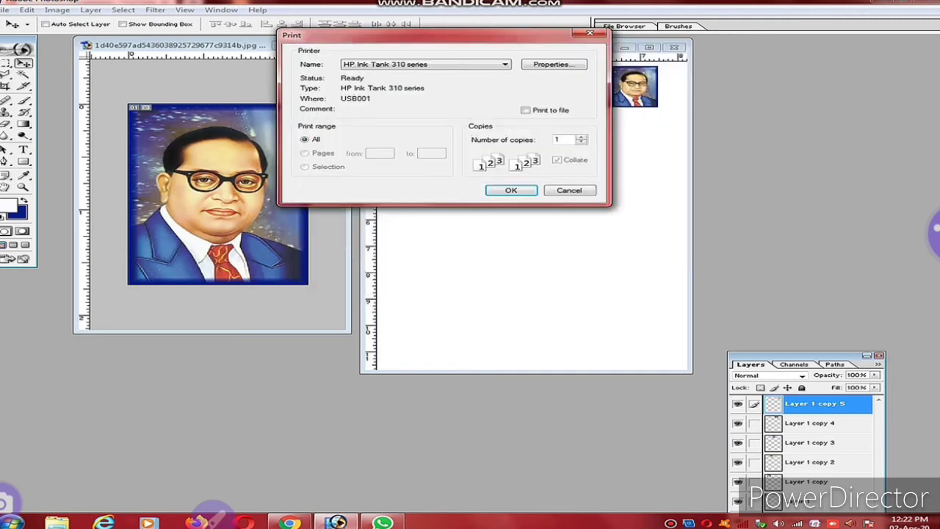
pyautogui.press('Return')
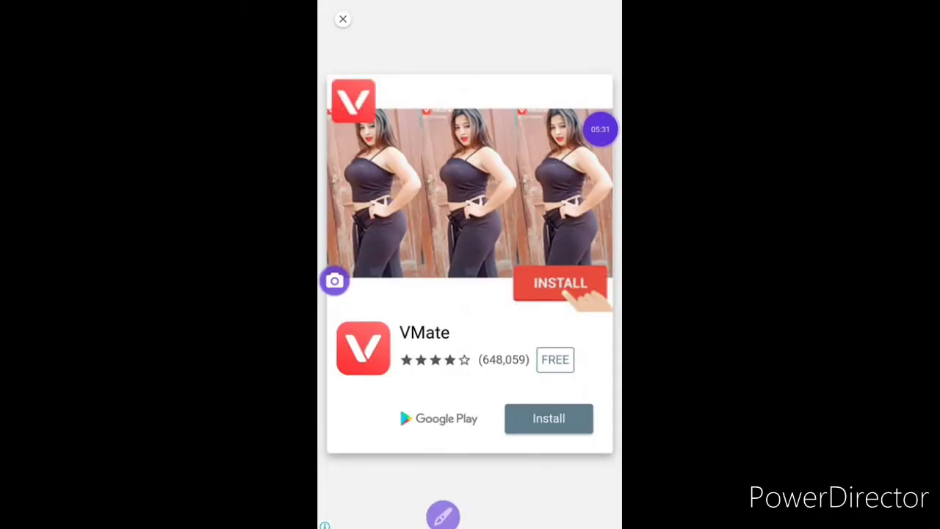
# Step: Dismiss the VMate ad and start the passport_photo (05:20) video in the player
pyautogui.click(342, 19)
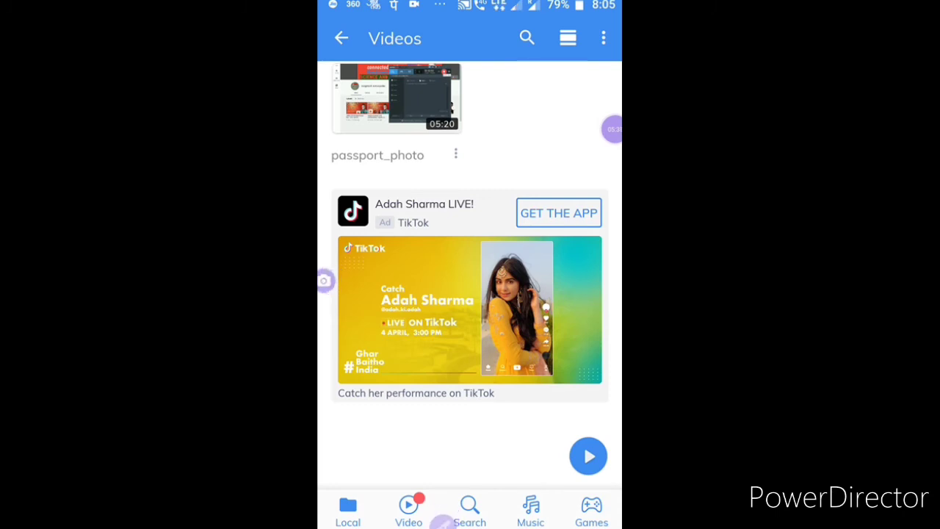
pyautogui.click(443, 522)
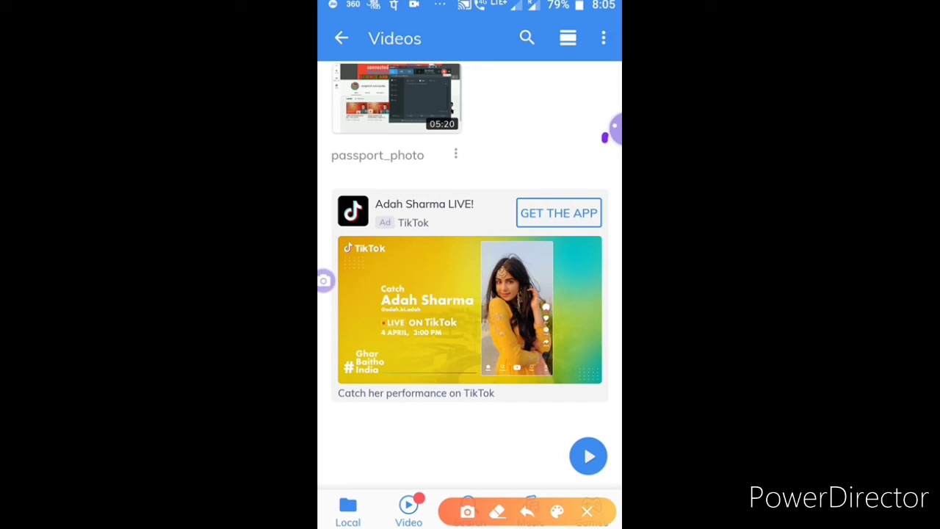
pyautogui.click(404, 94)
pyautogui.moveTo(405, 94); pyautogui.dragTo(392, 95)
pyautogui.click(587, 511)
# Step: Play passport_photo and seek to about 04:50, where the HP printer properties appear
pyautogui.click(397, 117)
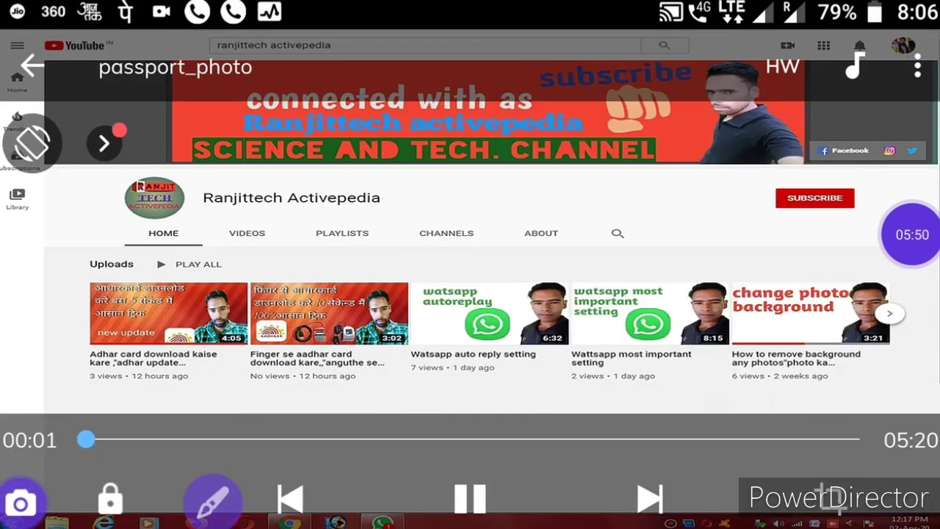
pyautogui.moveTo(85, 439); pyautogui.dragTo(781, 439)
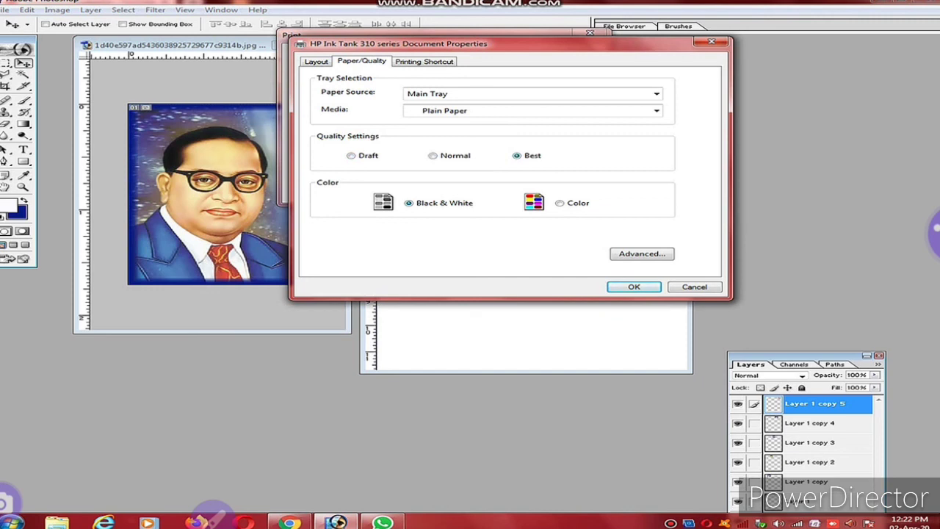
# Step: Switch the HP printer output from Black & White to Color, keeping Best quality
pyautogui.click(560, 202)
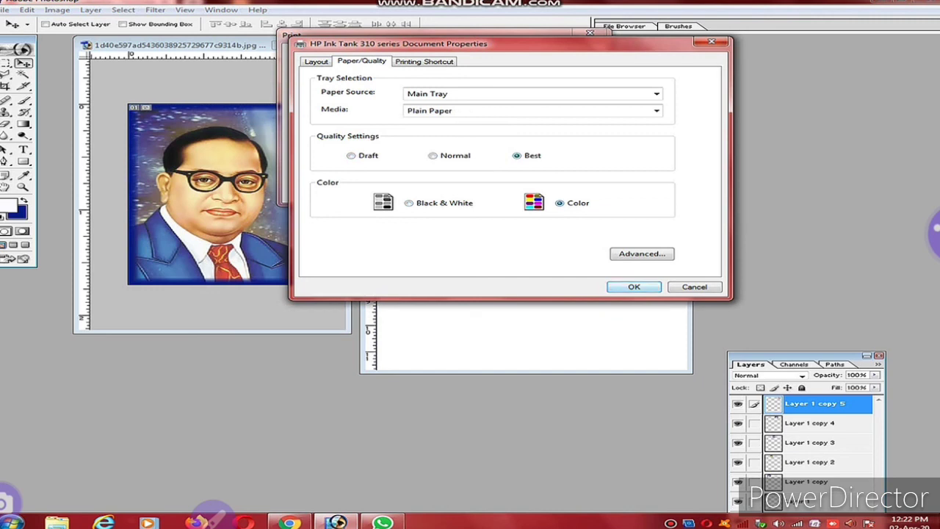